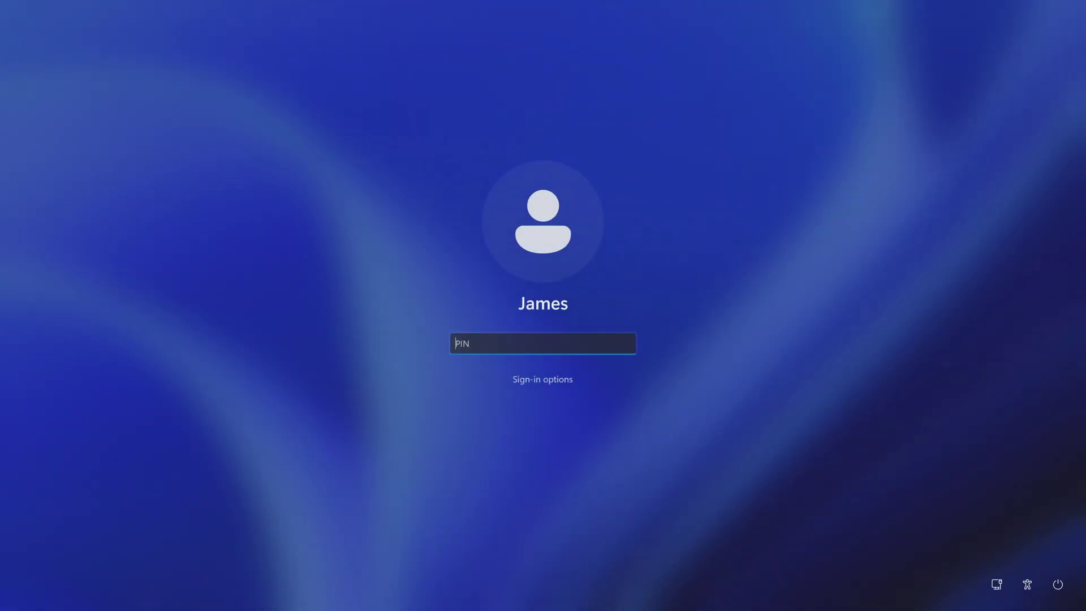
Enter an incorrect PIN and submit it, getting 'The PIN is incorrect. Try again.'
type("1234")
key("Return")
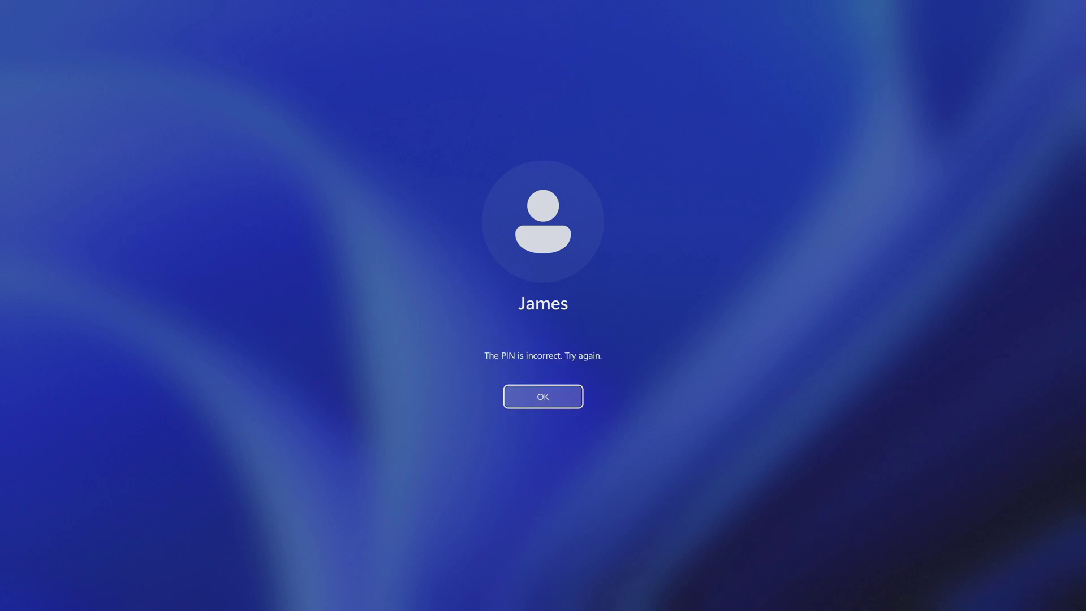
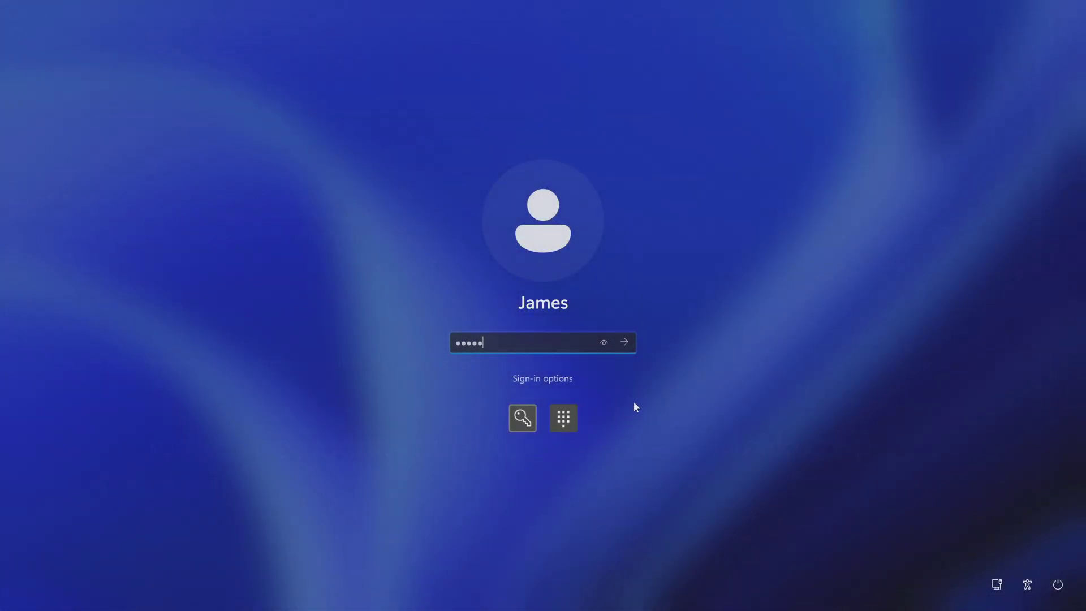
Submit the entered password on the Windows 11 sign-in screen
left_click(624, 342)
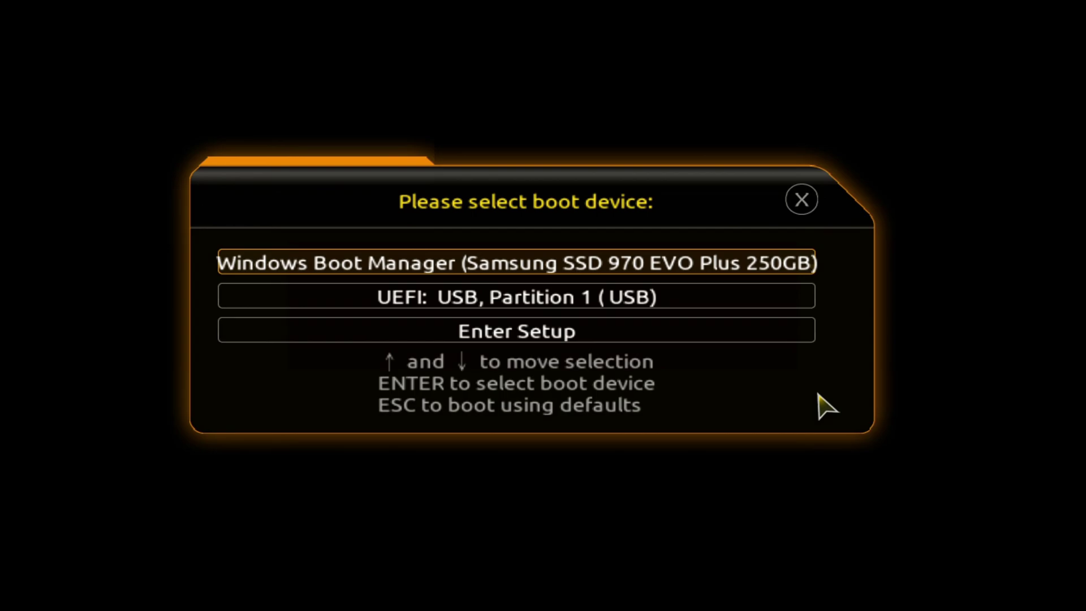
Select 'UEFI: USB, Partition 1 (USB)' as the boot device
key("Down")
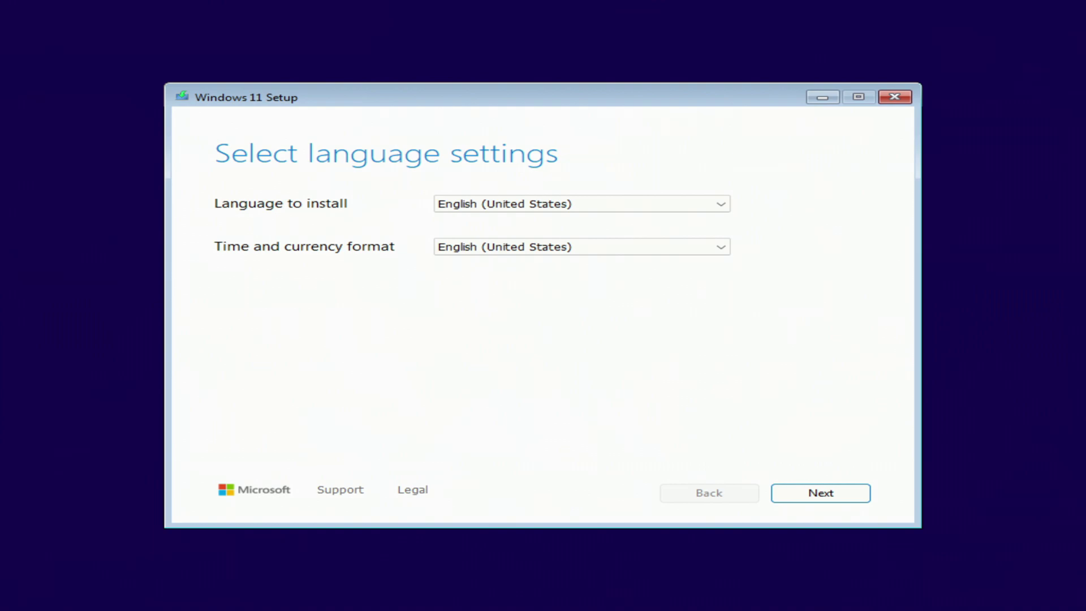
Accept English (United States) language and US keyboard, and agree that everything will be deleted
left_click(798, 498)
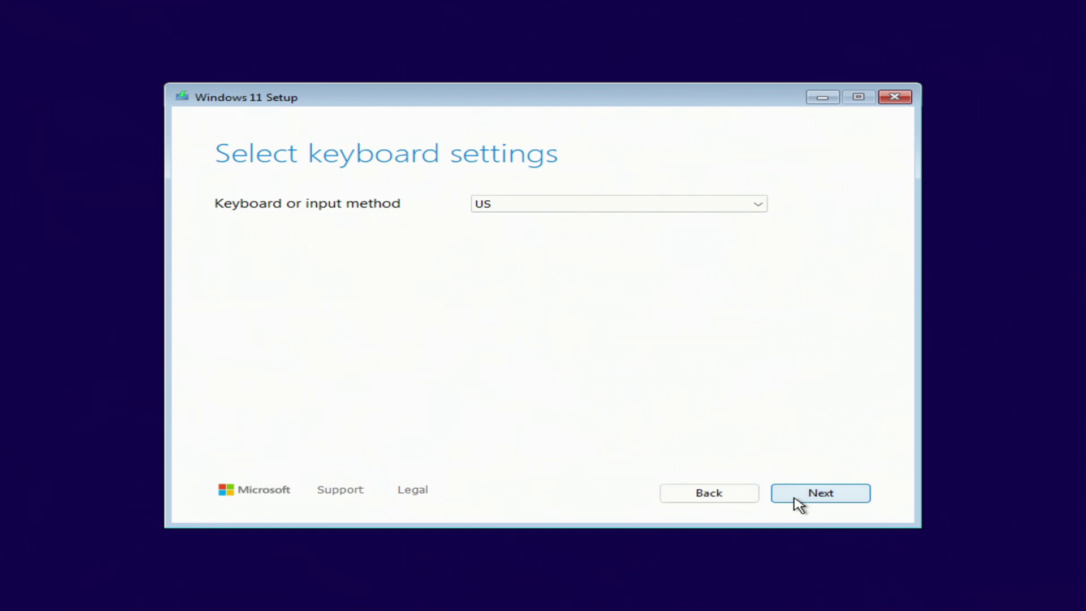
left_click(793, 499)
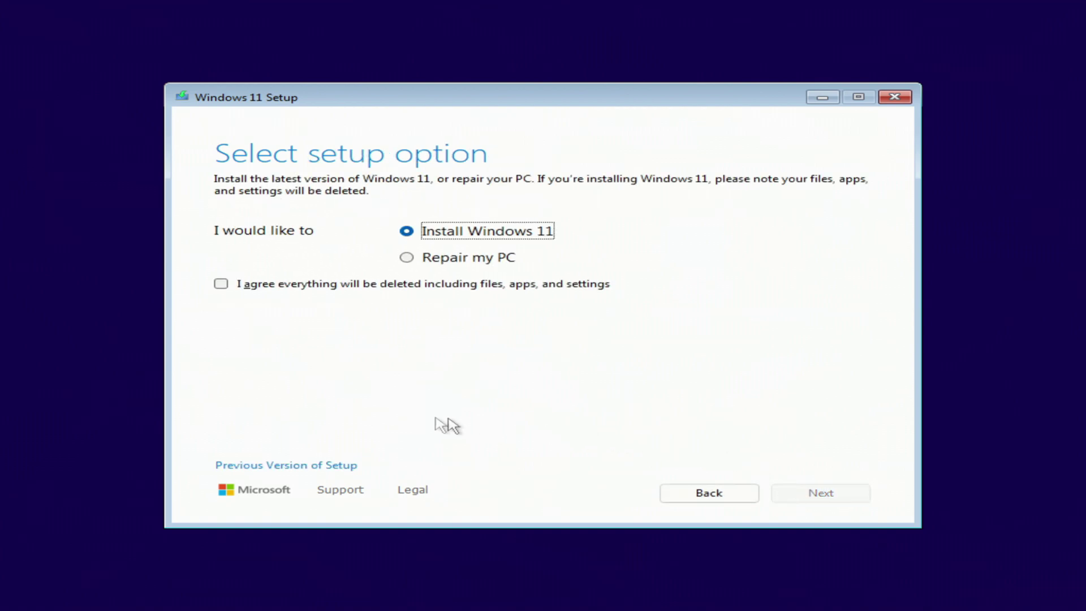
left_click(221, 284)
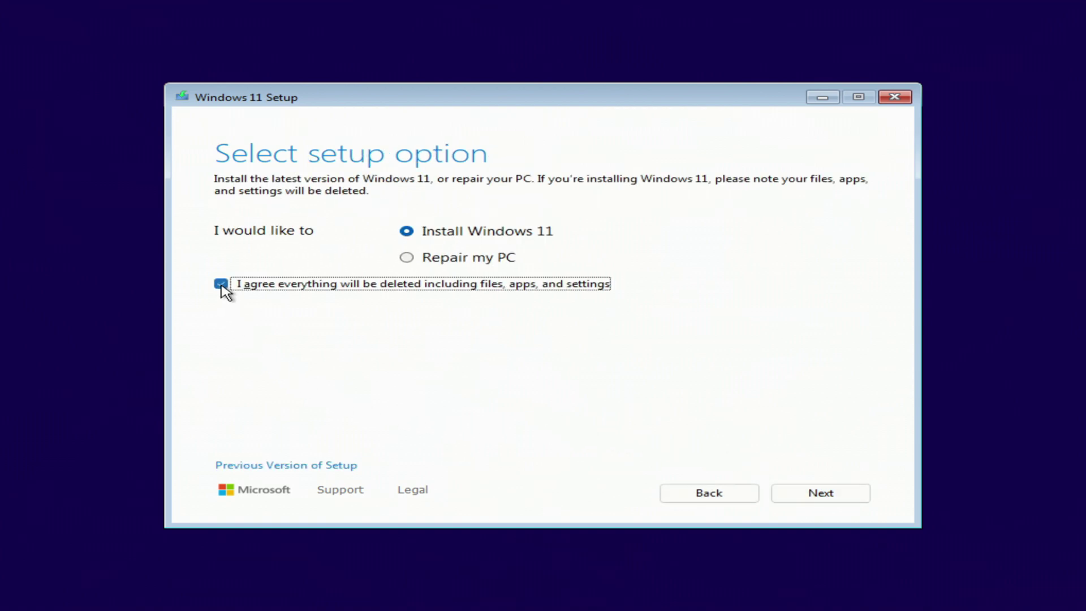
left_click(799, 499)
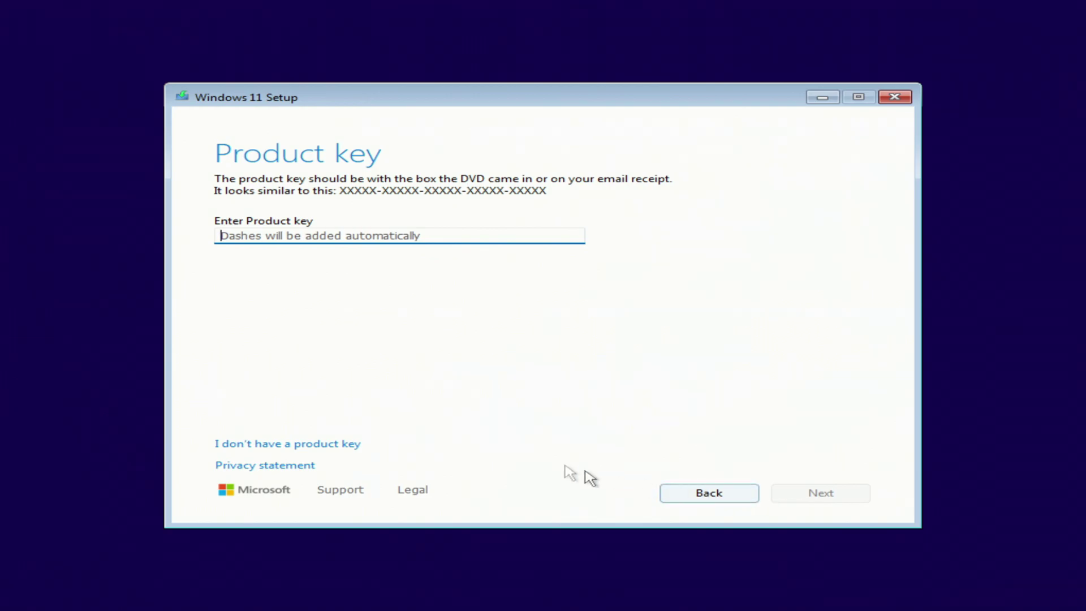
Skip the product key and choose Windows 11 Pro as the edition
left_click(338, 444)
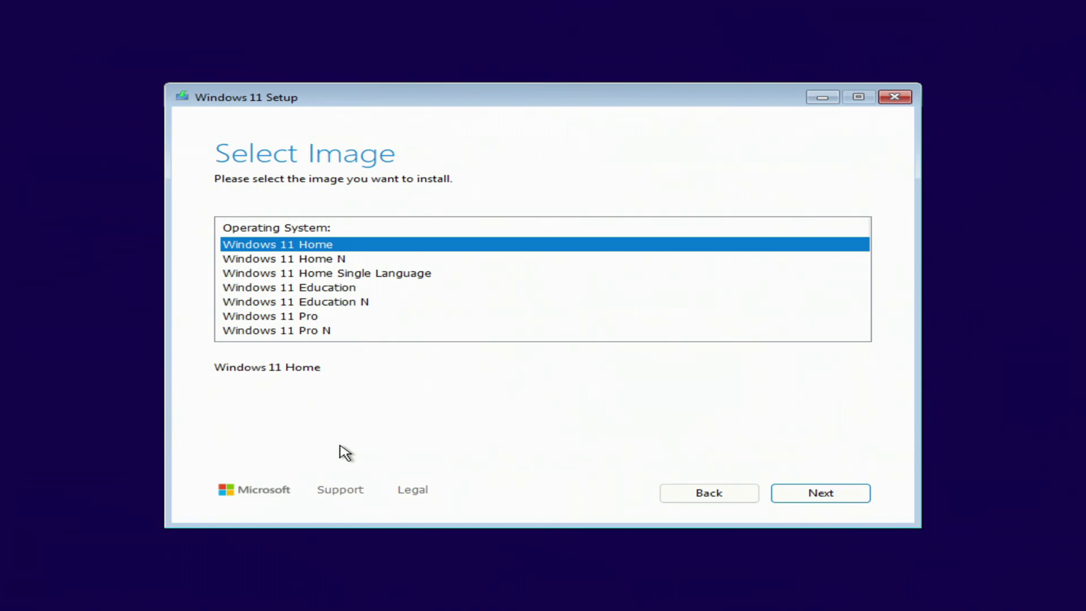
left_click(308, 322)
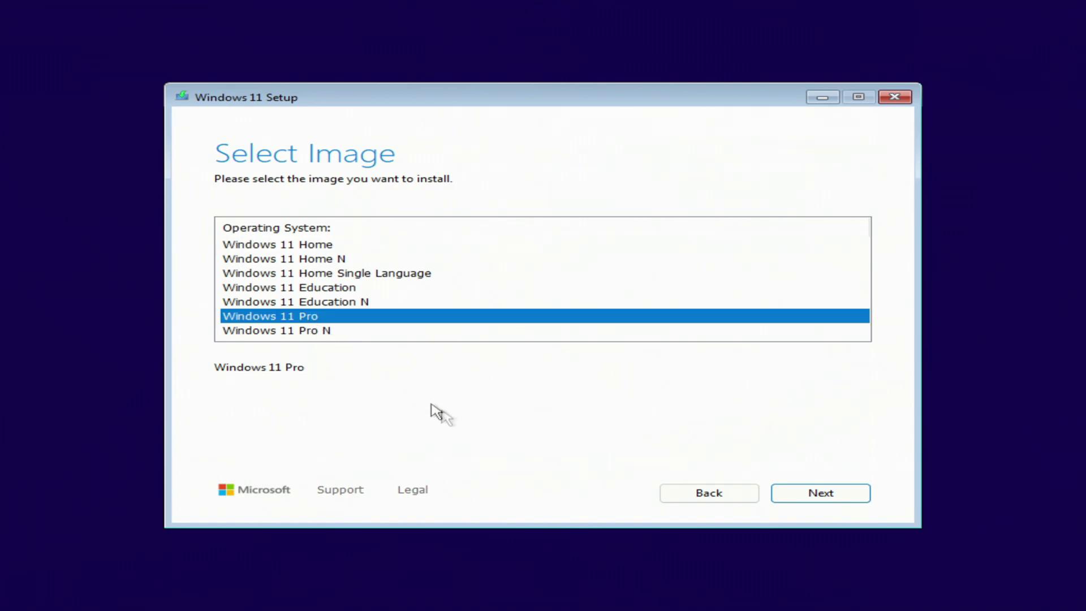
left_click(795, 502)
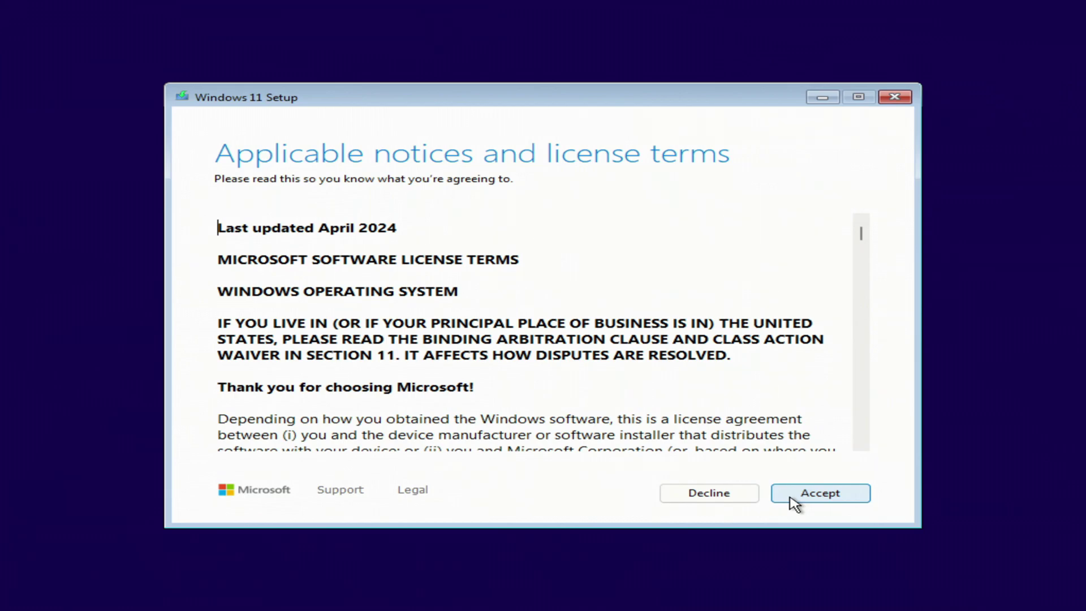
Accept the license, install to Disk 0 Partition 3, and acknowledge the Windows.old warning
left_click(854, 497)
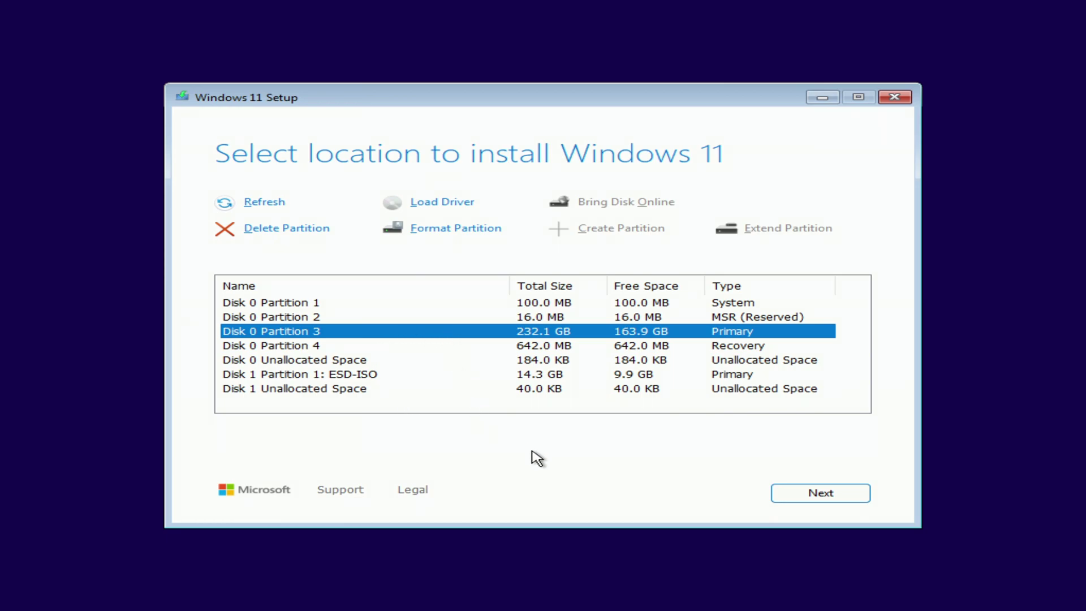
left_click(791, 501)
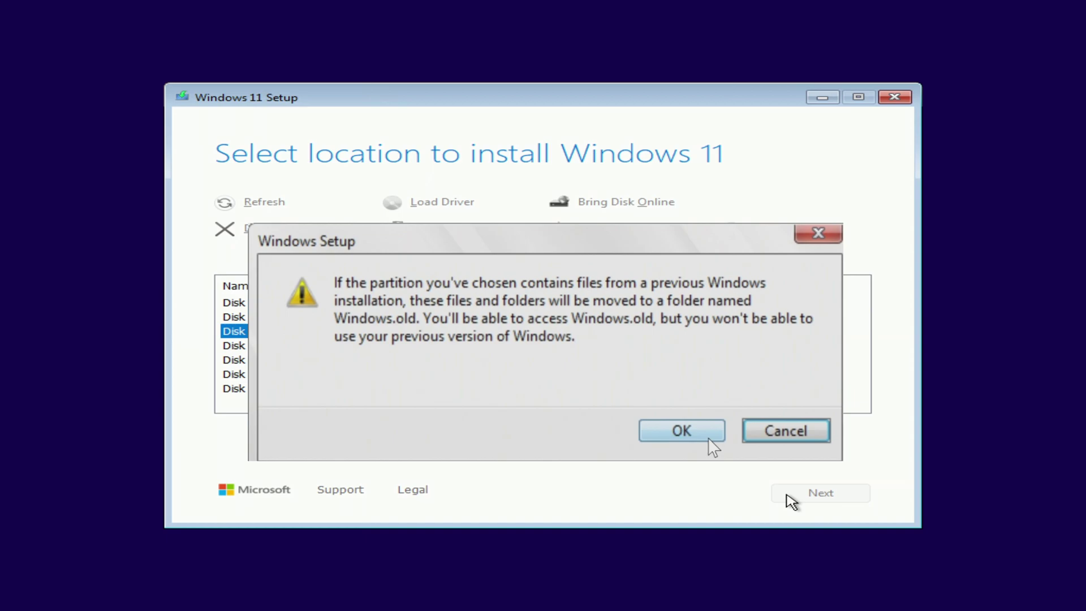
left_click(709, 437)
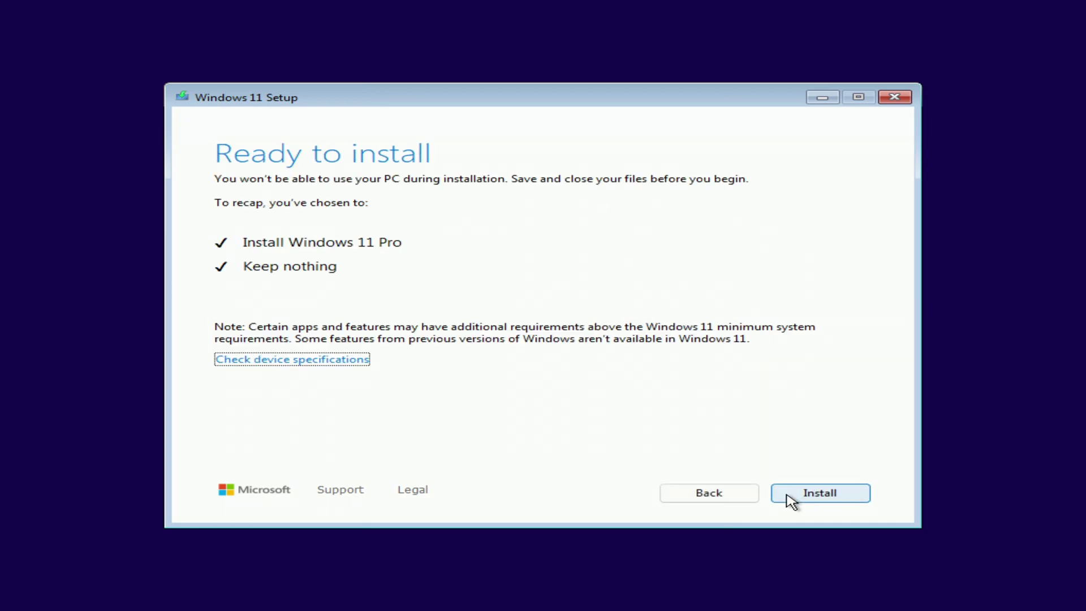
Start installing Windows 11 Pro from the Ready to install page
left_click(859, 499)
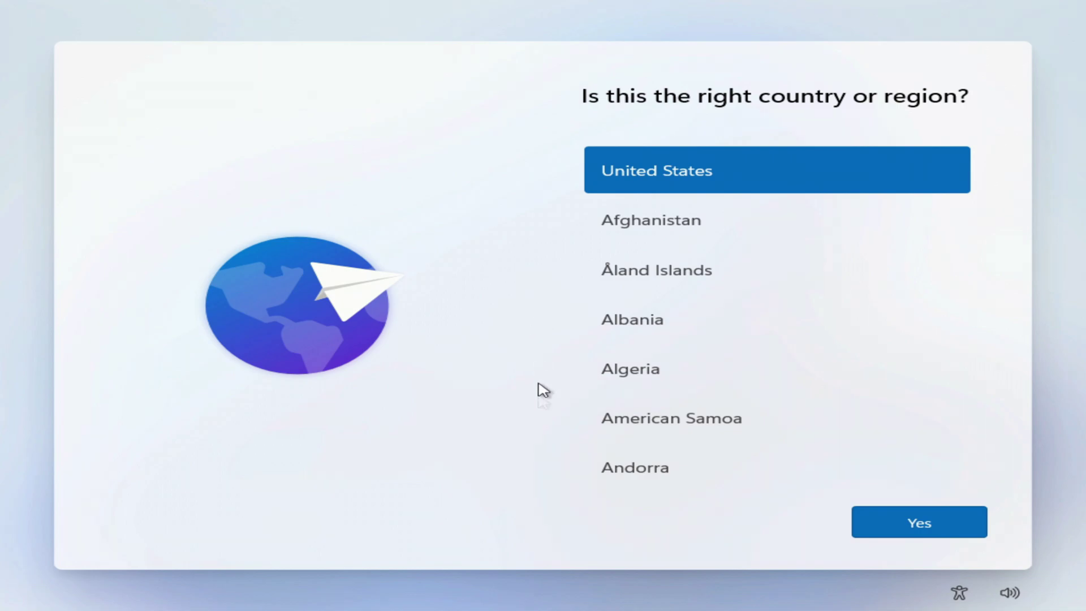
Confirm United States and US keyboard, skip the second layout and device name, choose work or school
left_click(887, 536)
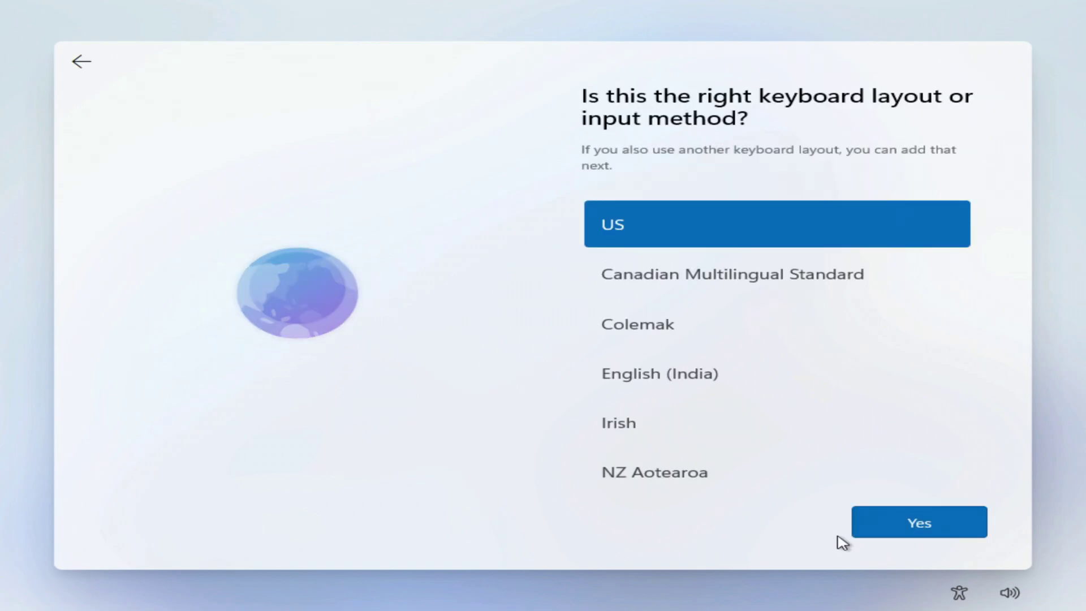
left_click(878, 532)
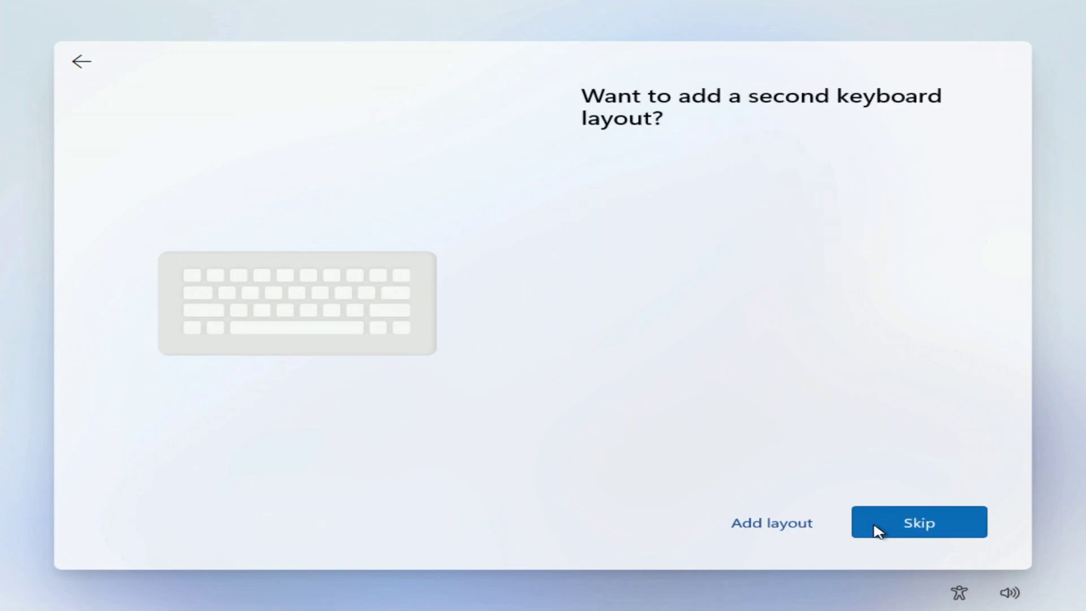
left_click(879, 532)
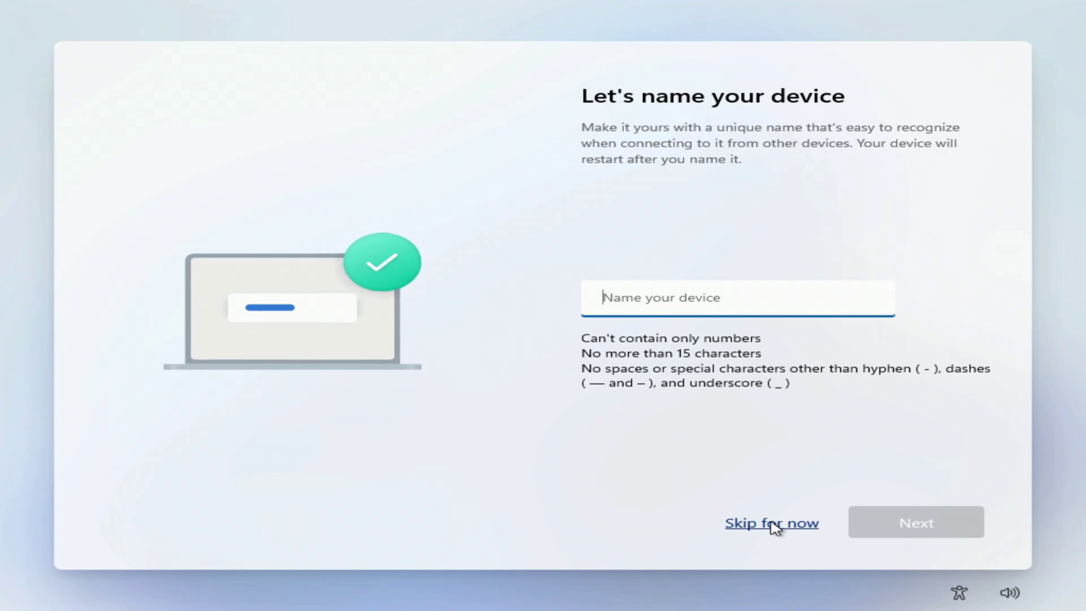
left_click(775, 528)
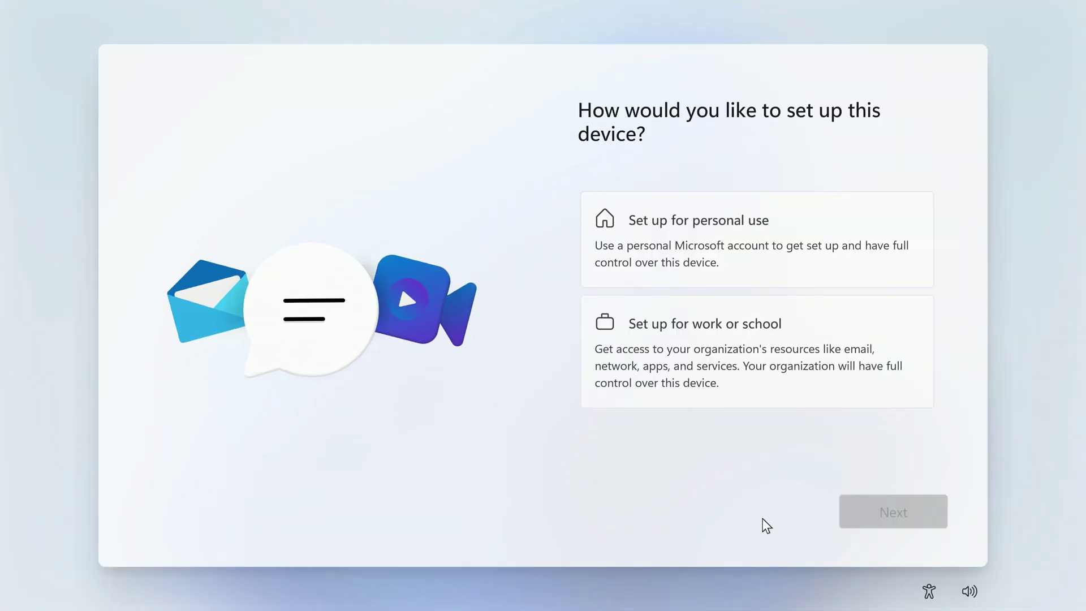
left_click(749, 387)
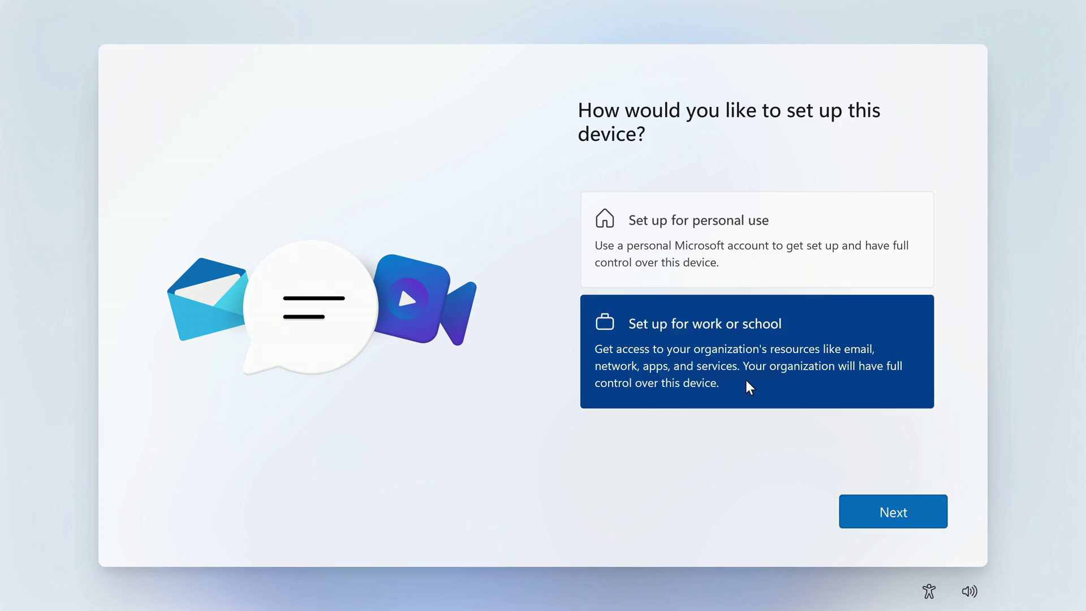
Choose 'Domain join instead' under sign-in options and enter the local account's user name
left_click(856, 517)
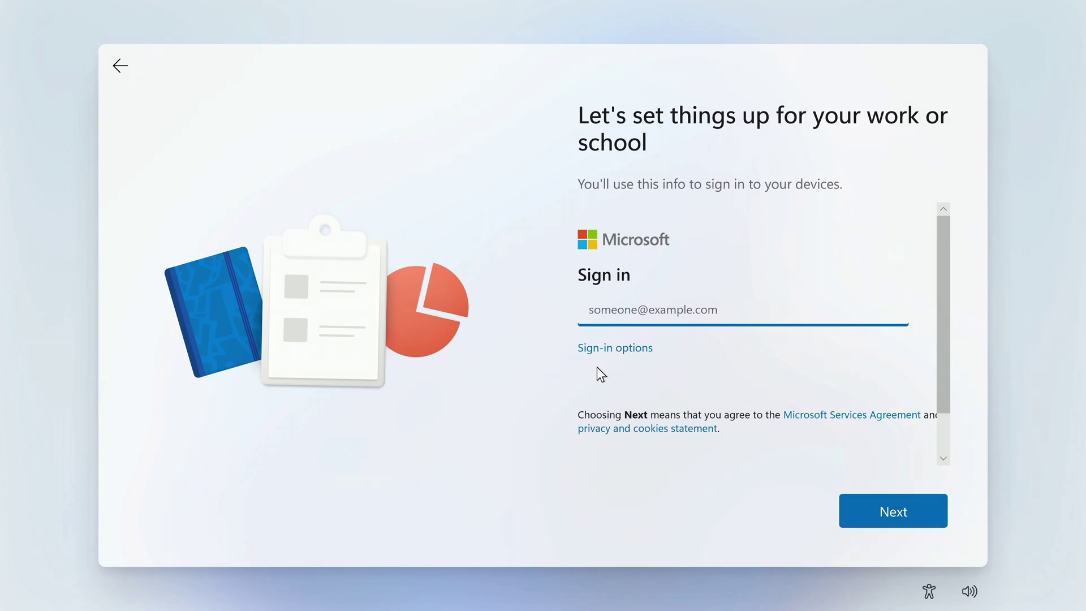
left_click(621, 355)
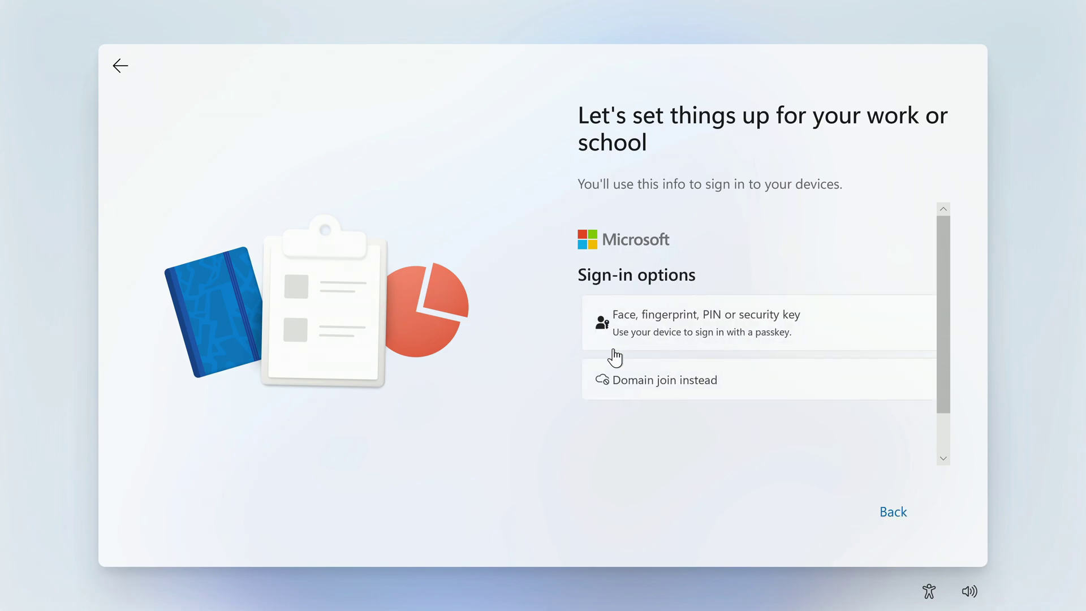
left_click(747, 391)
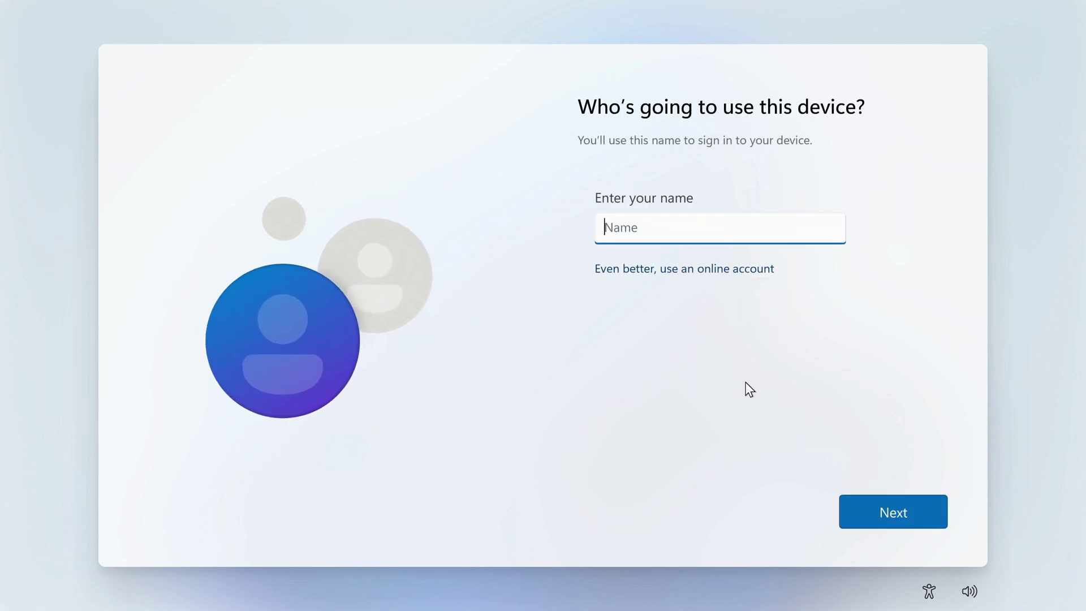
type("Malik")
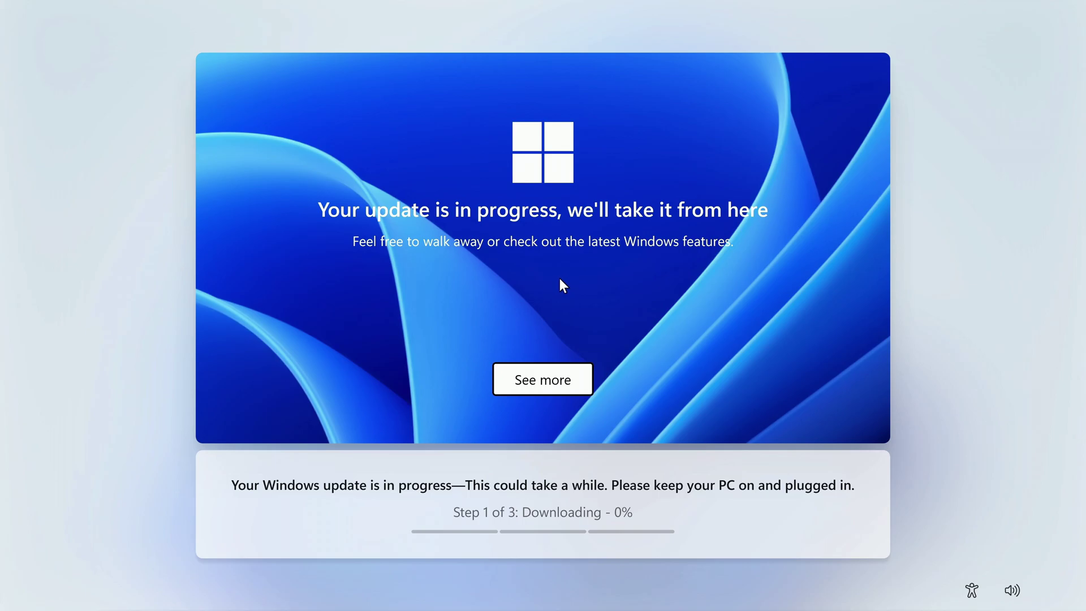
Open 'See more' on the update screen and page through five Windows feature tips
left_click(547, 386)
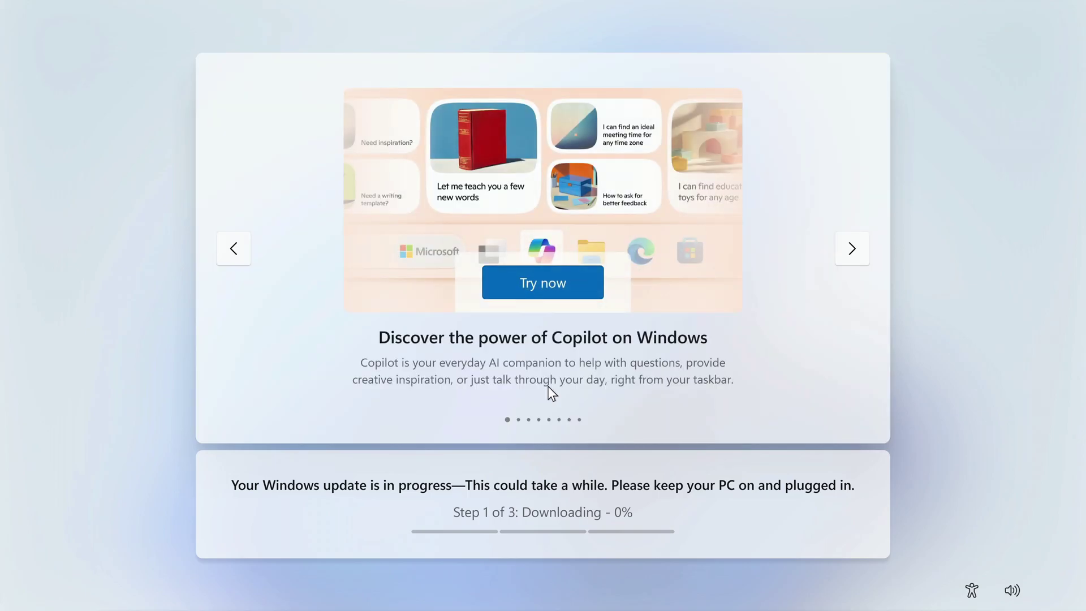
left_click(848, 250)
left_click(847, 254)
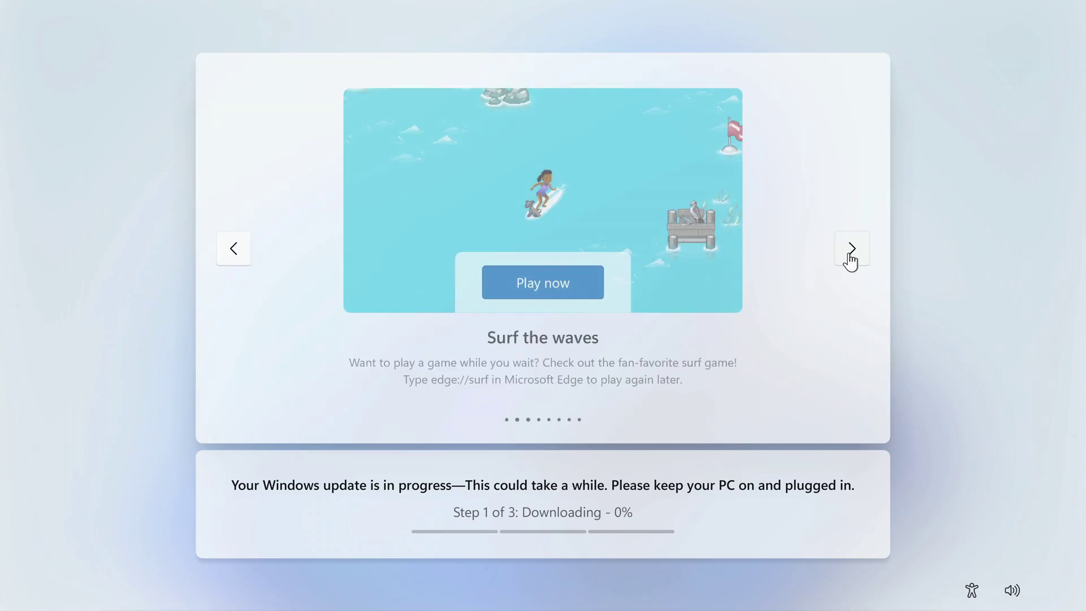
left_click(850, 260)
left_click(850, 261)
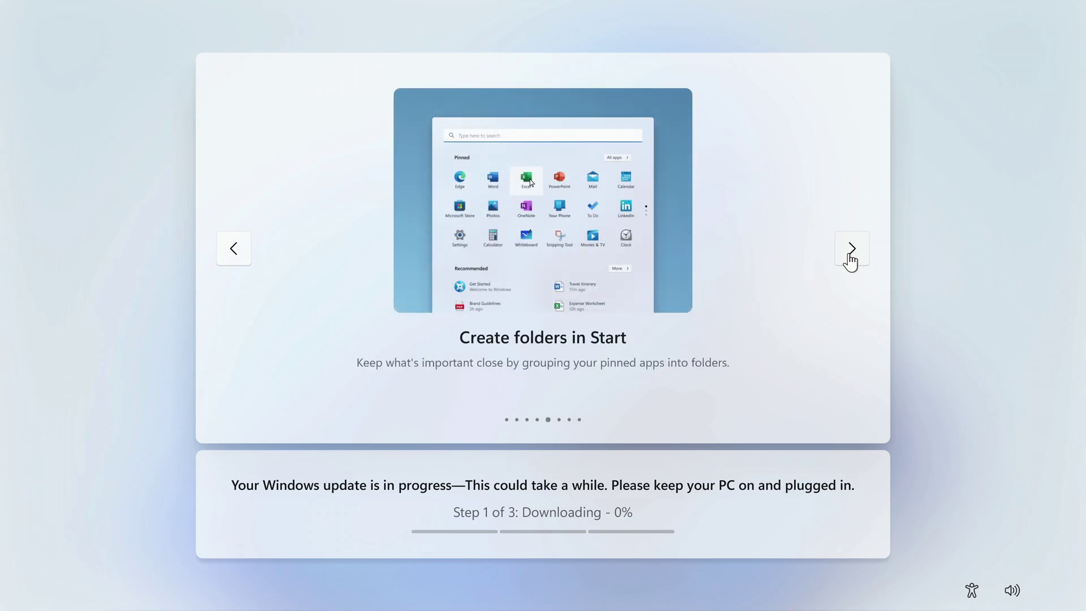
left_click(850, 260)
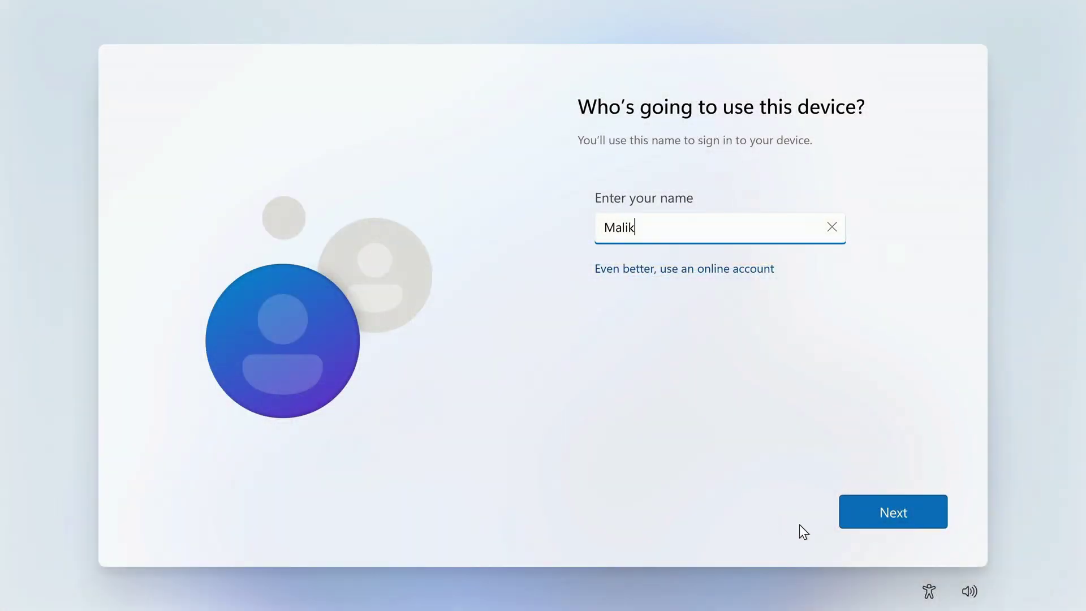
Confirm the local account name on the 'Who's going to use this device?' page
left_click(878, 521)
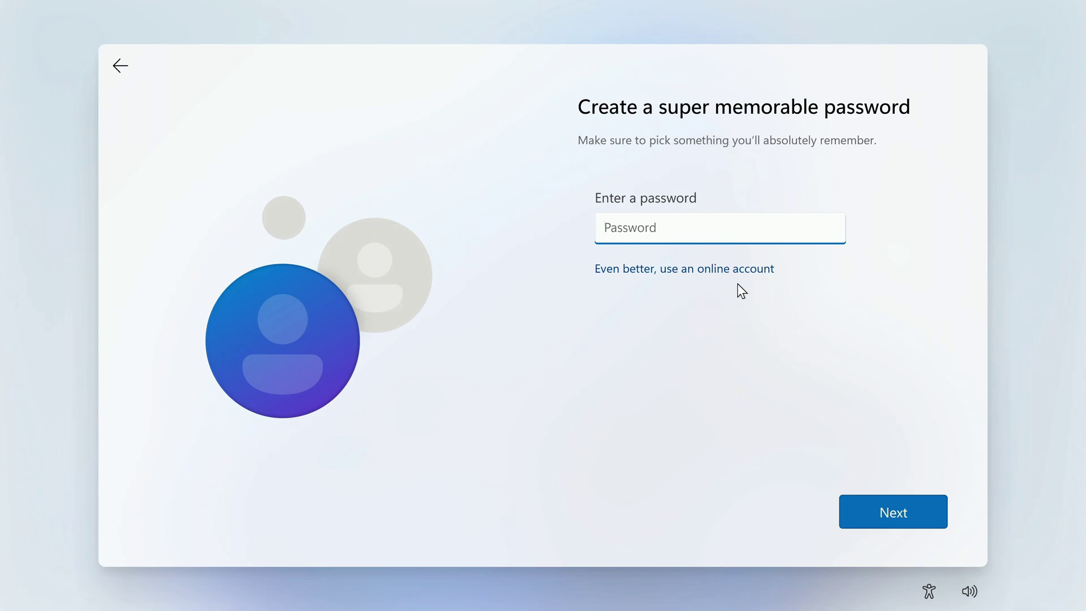
Leave the password blank and accept the privacy settings to reach the desktop
left_click(852, 522)
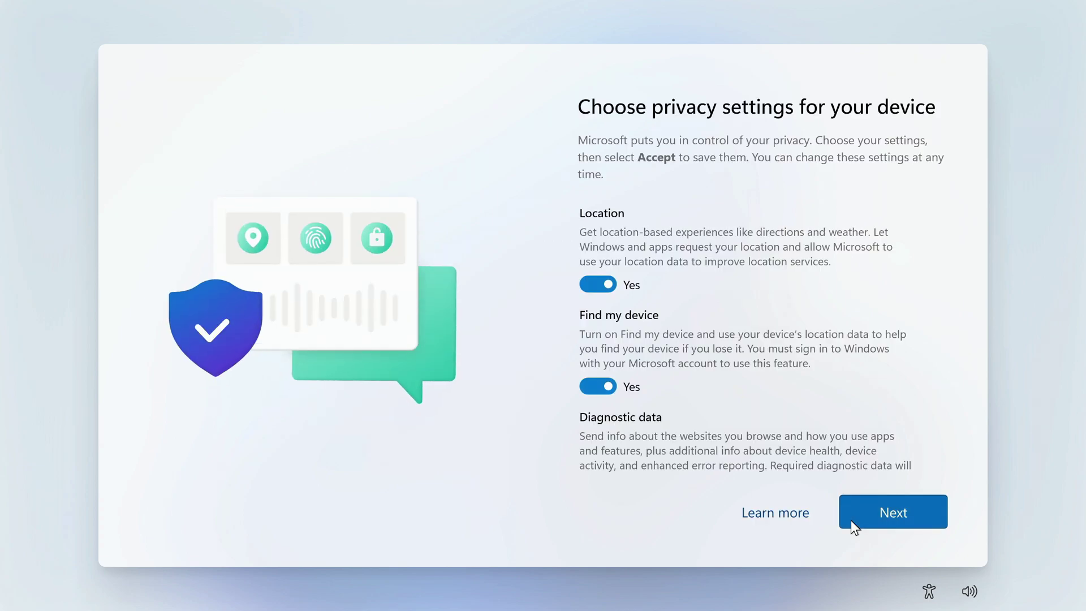
left_click(916, 514)
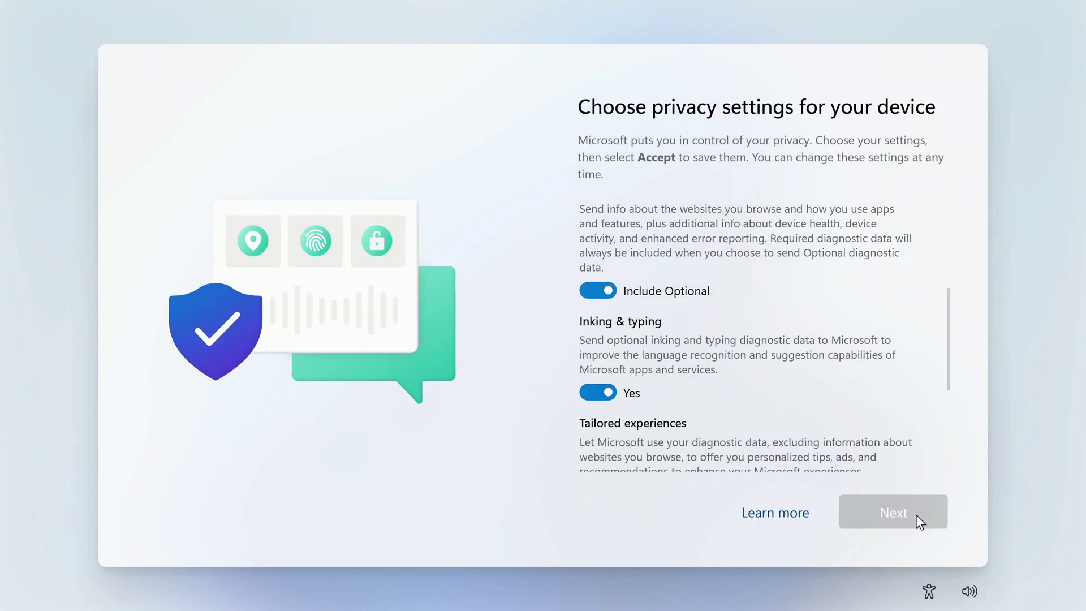
left_click(916, 515)
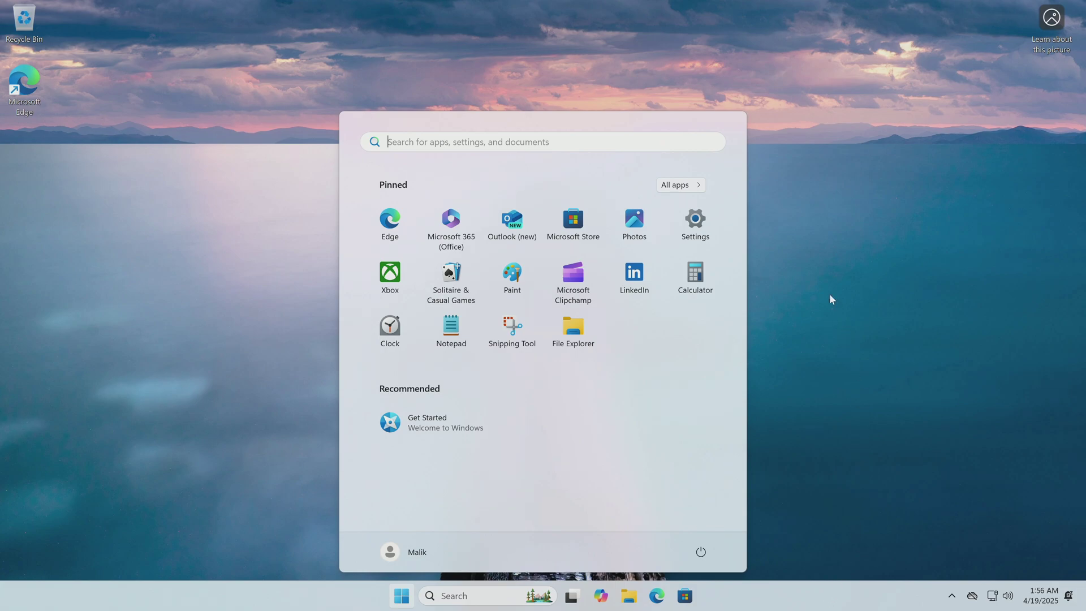
Open Settings and check the Accounts page shows a local Administrator account
left_click(700, 225)
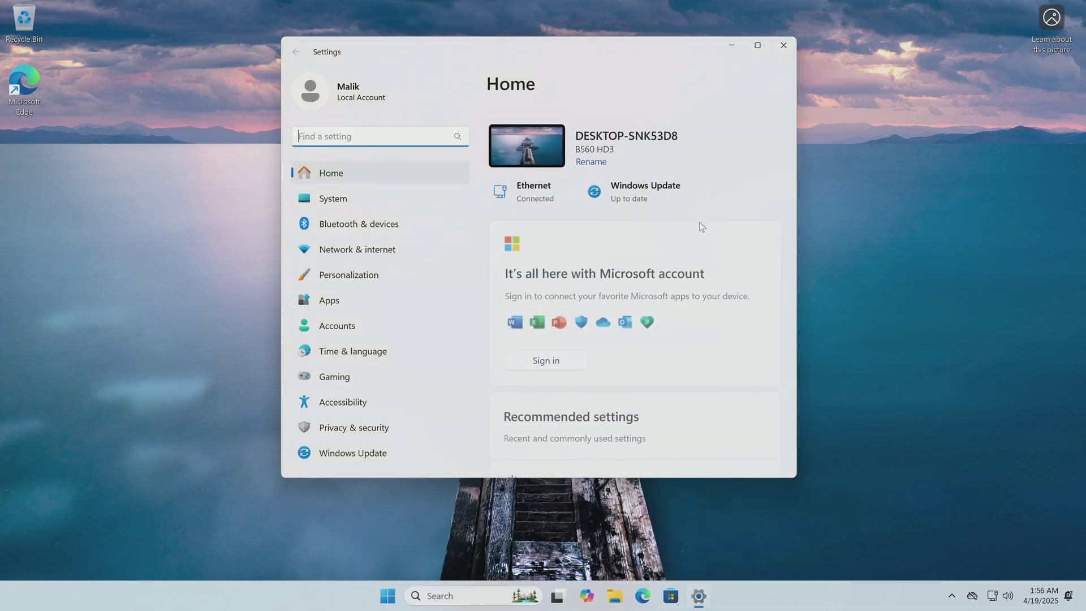
scroll(699, 222, "down", 1)
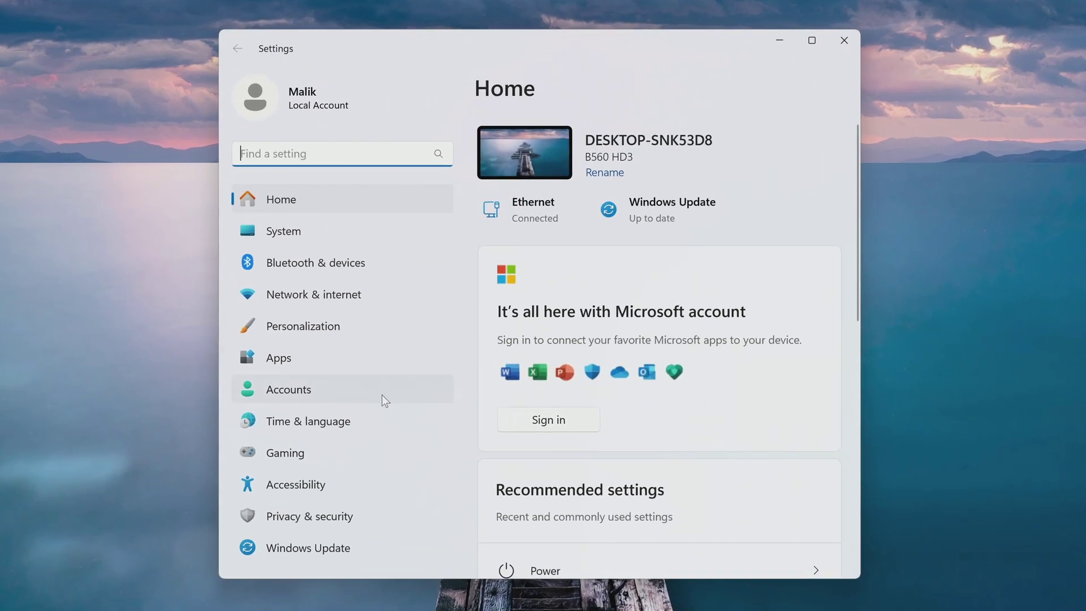
left_click(382, 395)
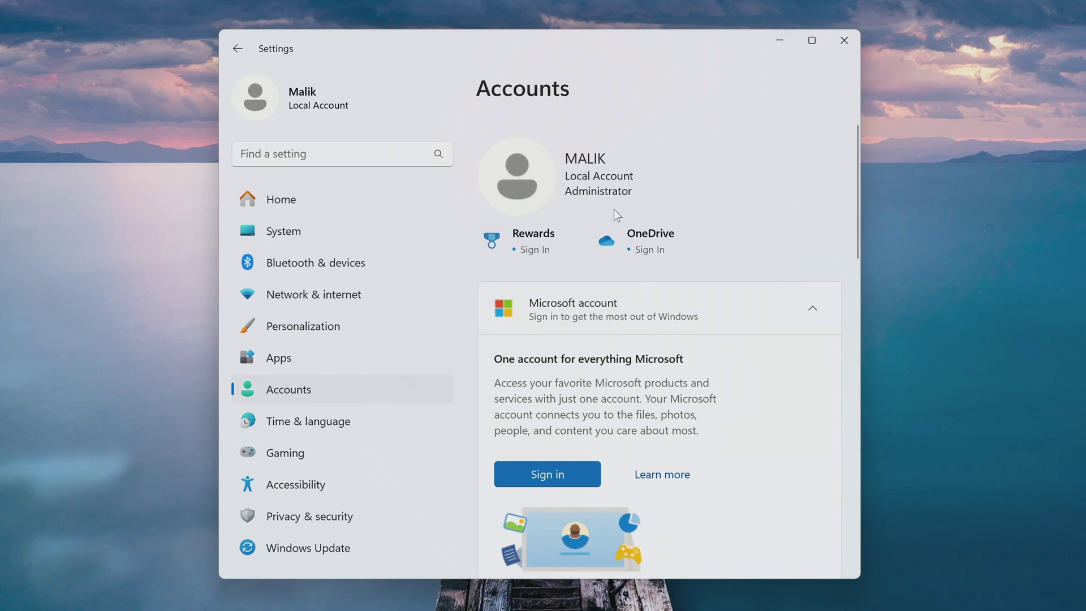
scroll(613, 209, "down", 4)
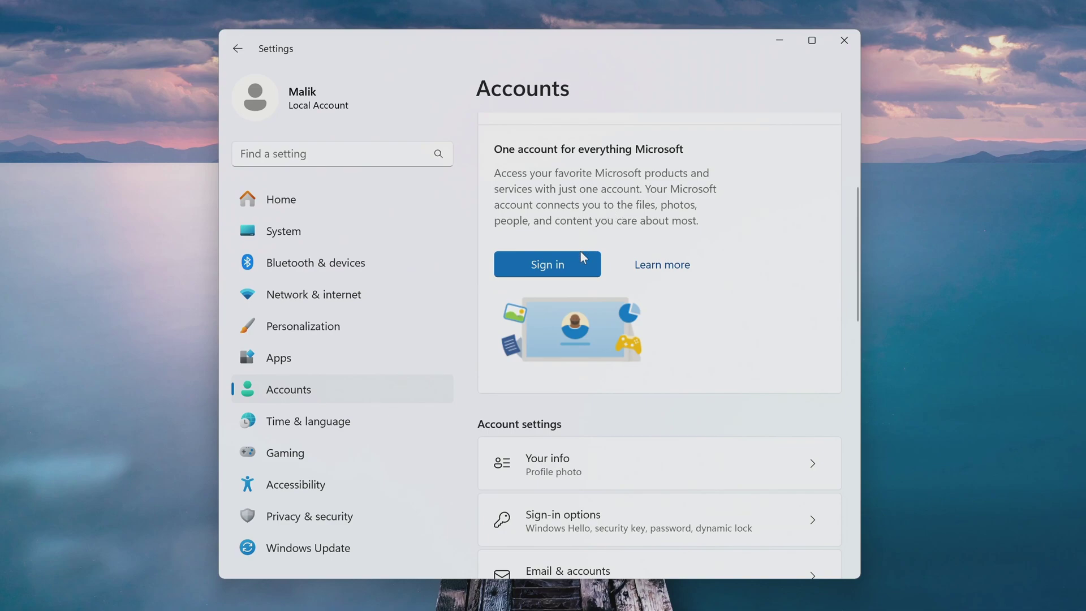
Dismiss the Microsoft account sign-in prompt without signing in, then close Settings
left_click(526, 275)
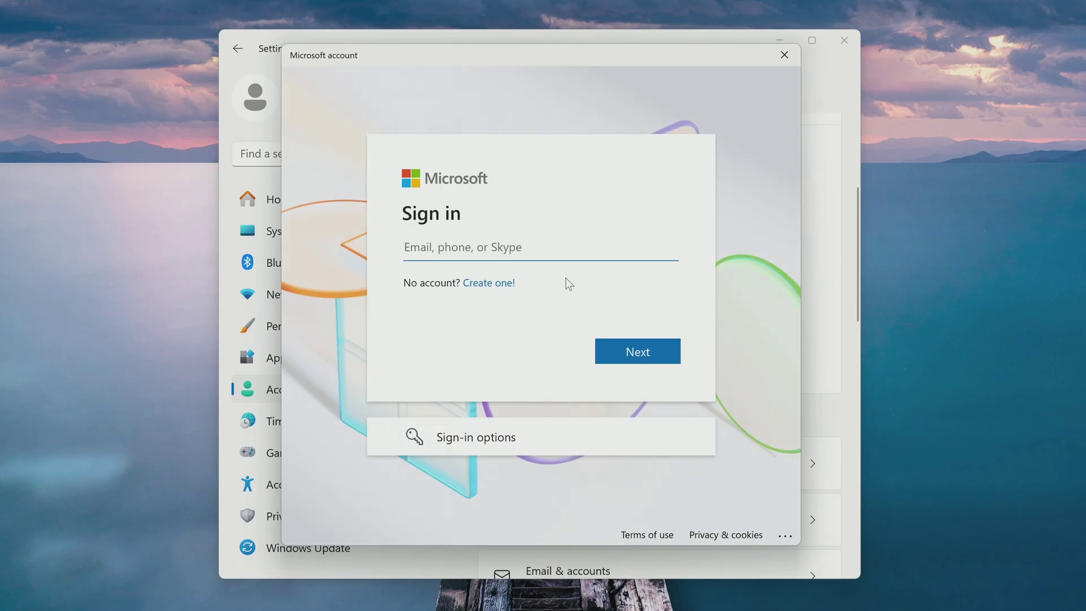
left_click(784, 55)
left_click(844, 41)
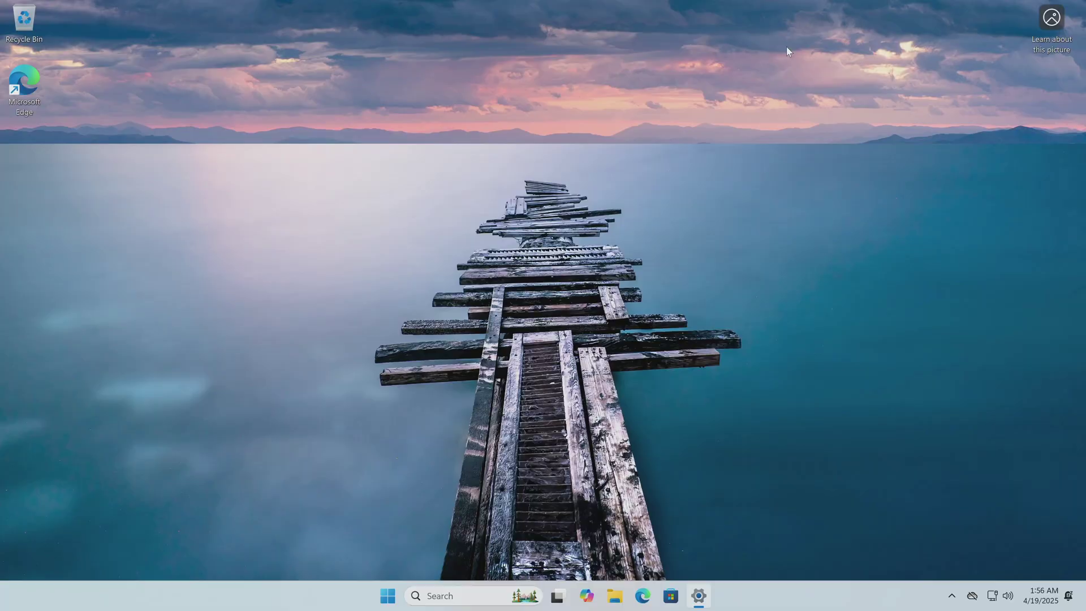
In File Explorer, browse to the C:\Windows.old\Users folder
left_click(631, 594)
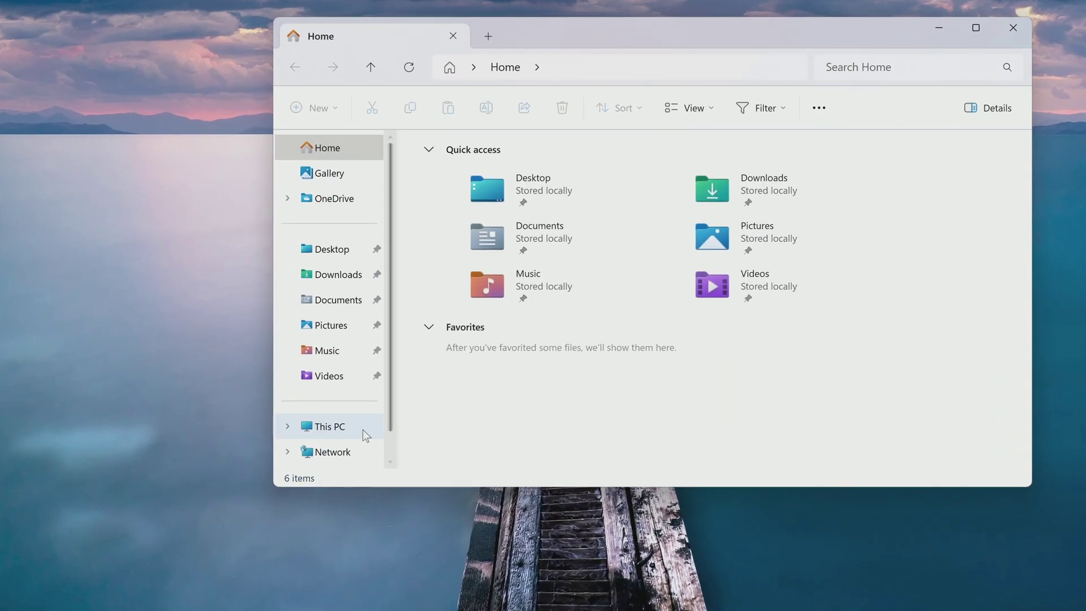
left_click(374, 381)
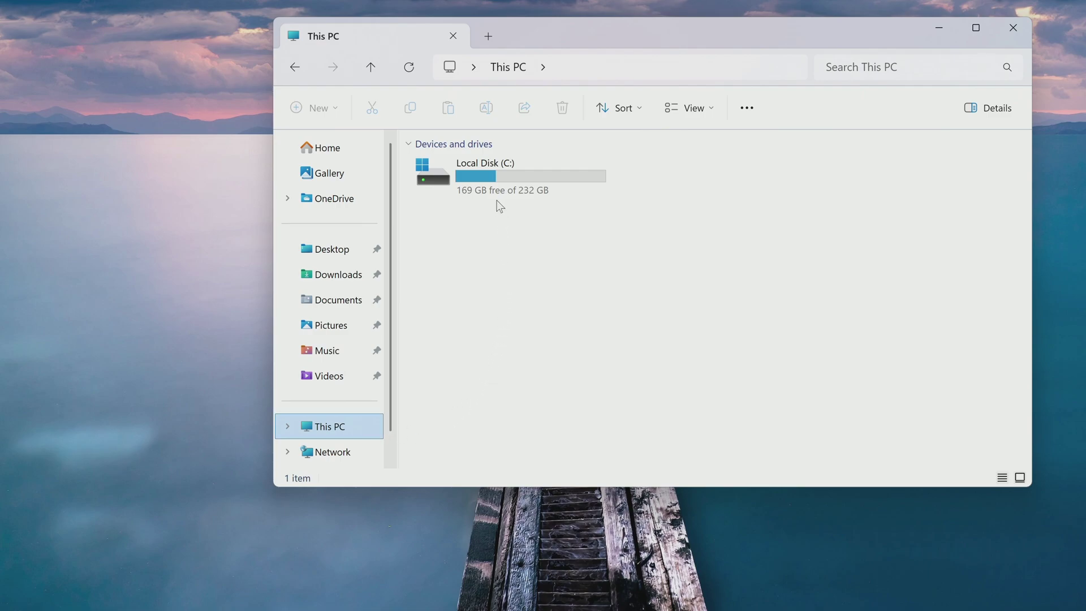
double_click(500, 179)
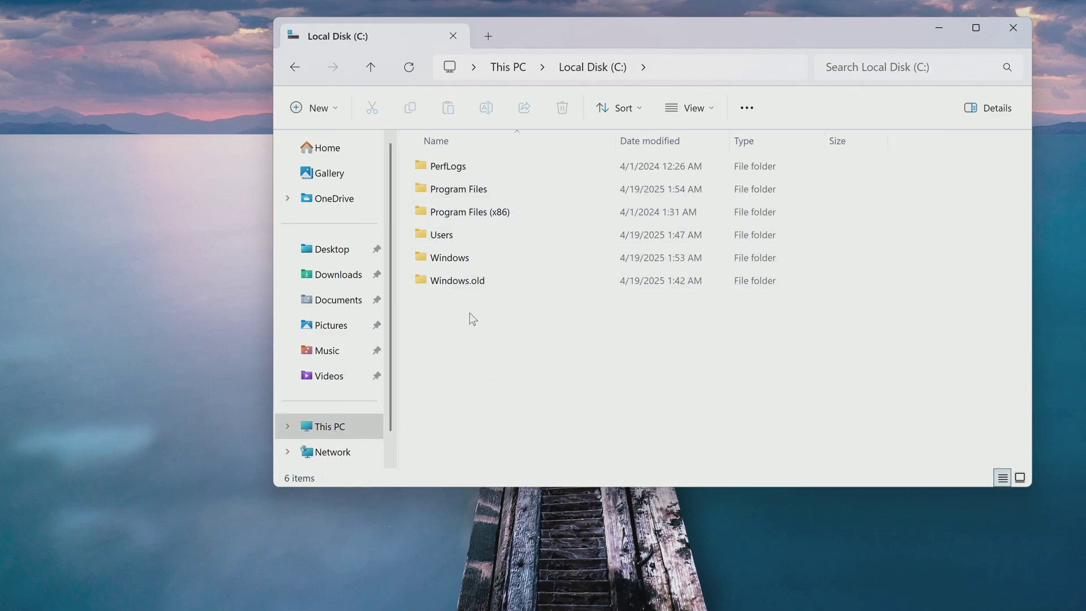
left_click(458, 280)
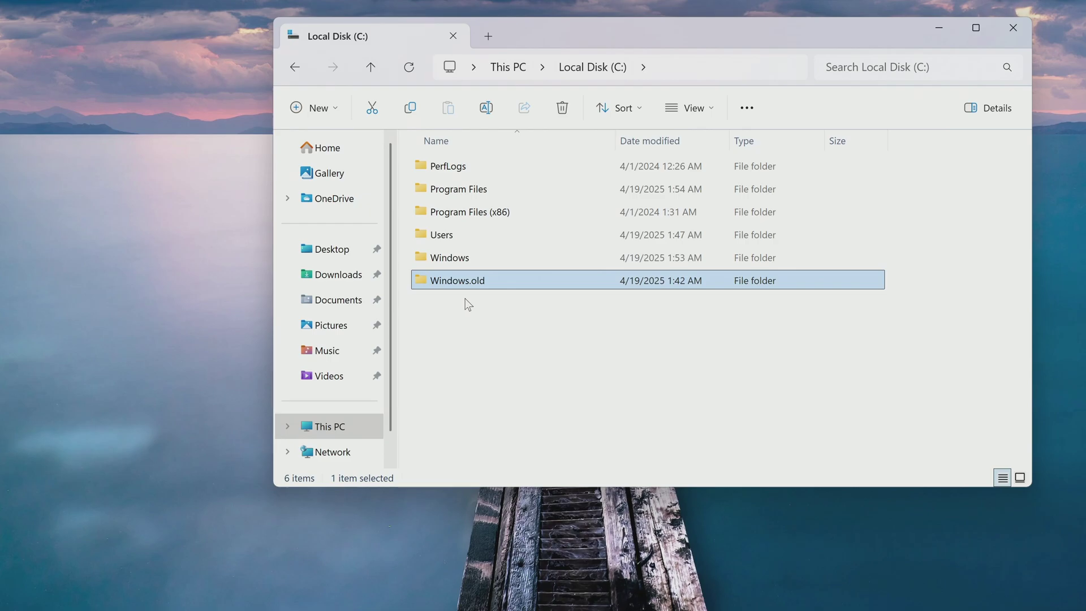
double_click(462, 280)
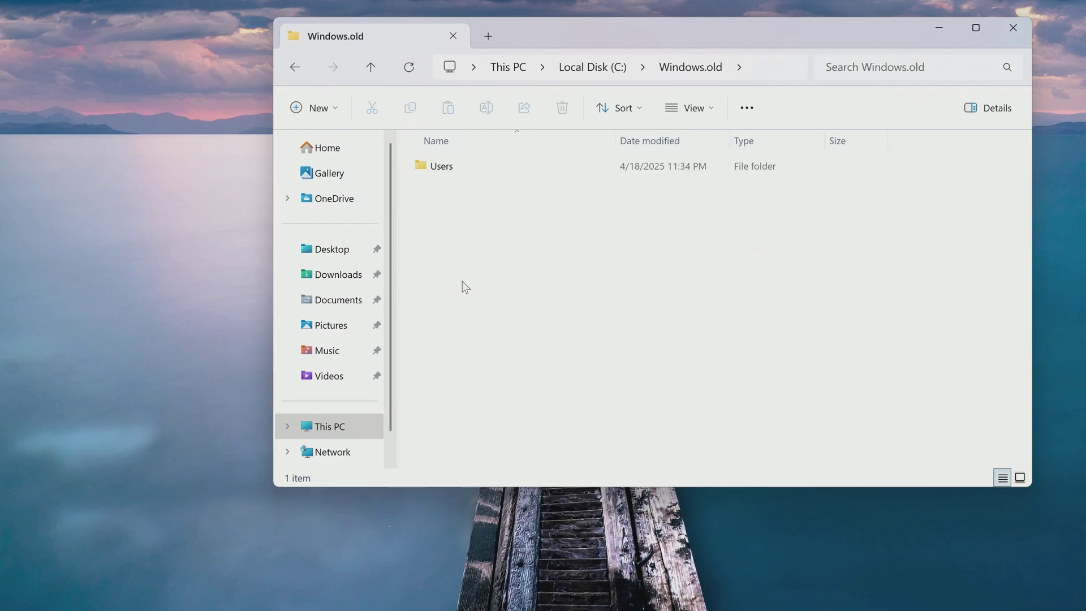
double_click(443, 171)
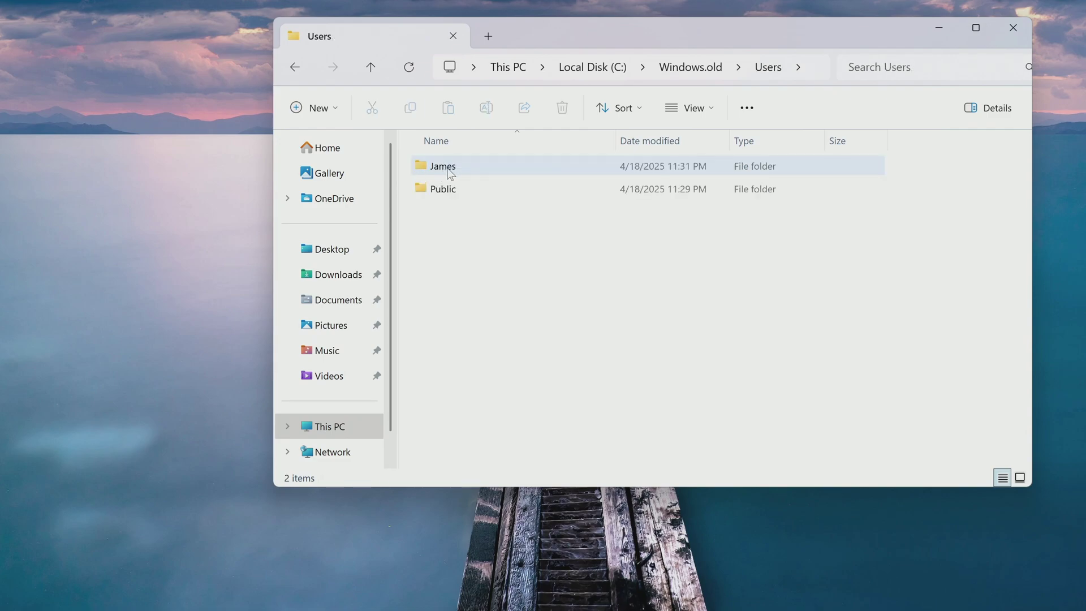
Open the old user's profile folder, granting permanent access, and open its Desktop folder
double_click(452, 168)
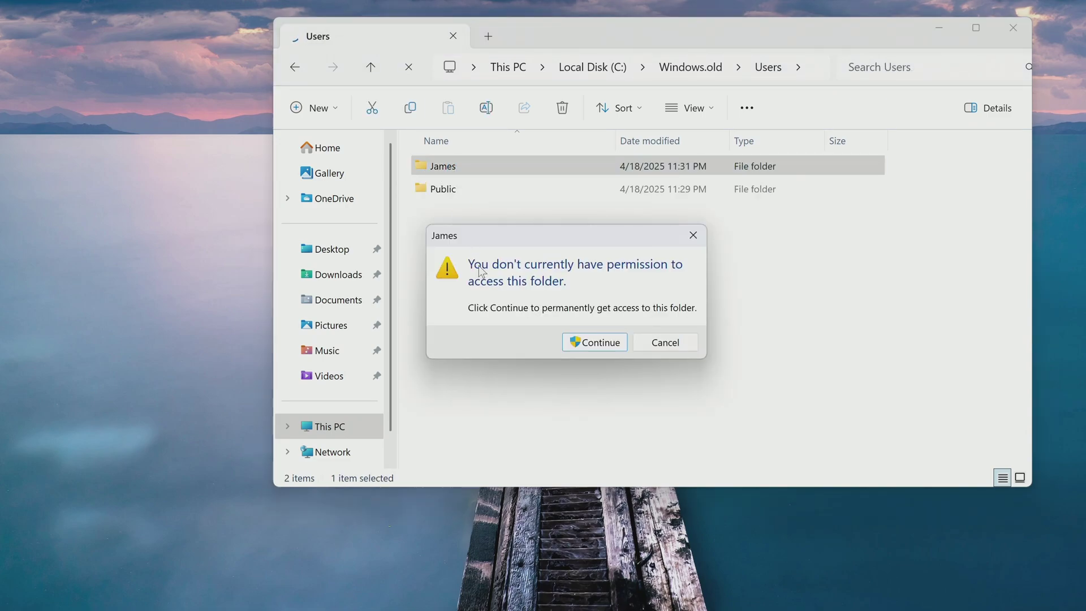
left_click(594, 344)
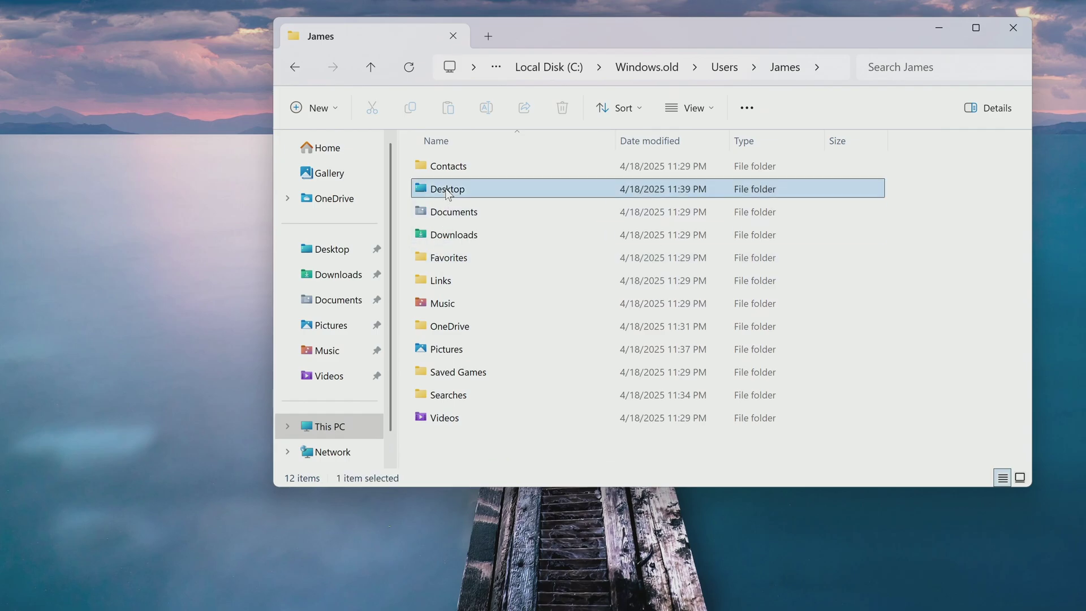
double_click(448, 192)
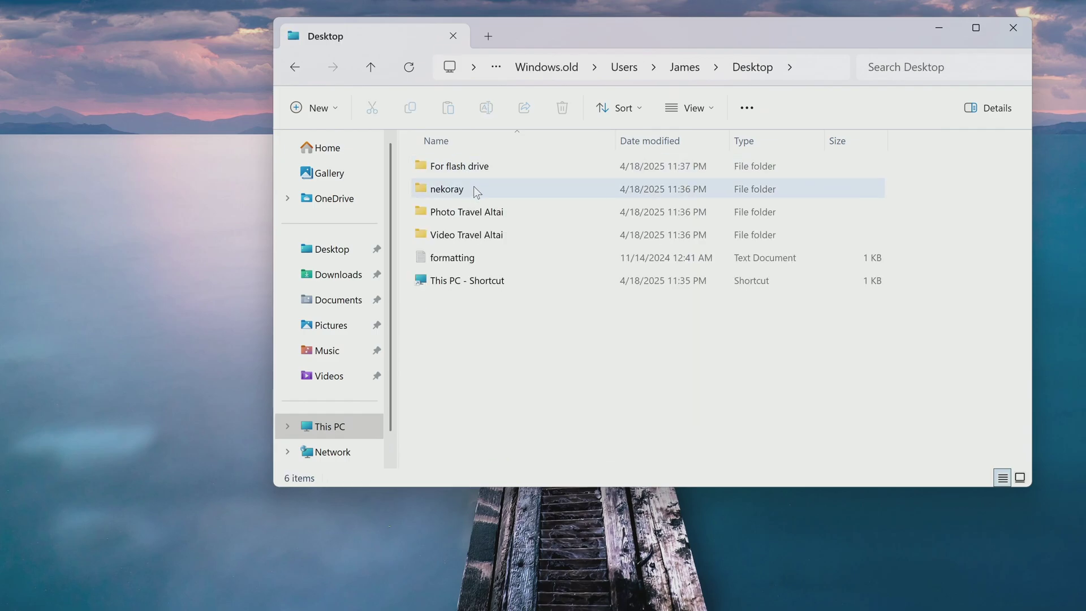
Play the first video in Video Travel Altai to confirm it works, then close it
double_click(435, 235)
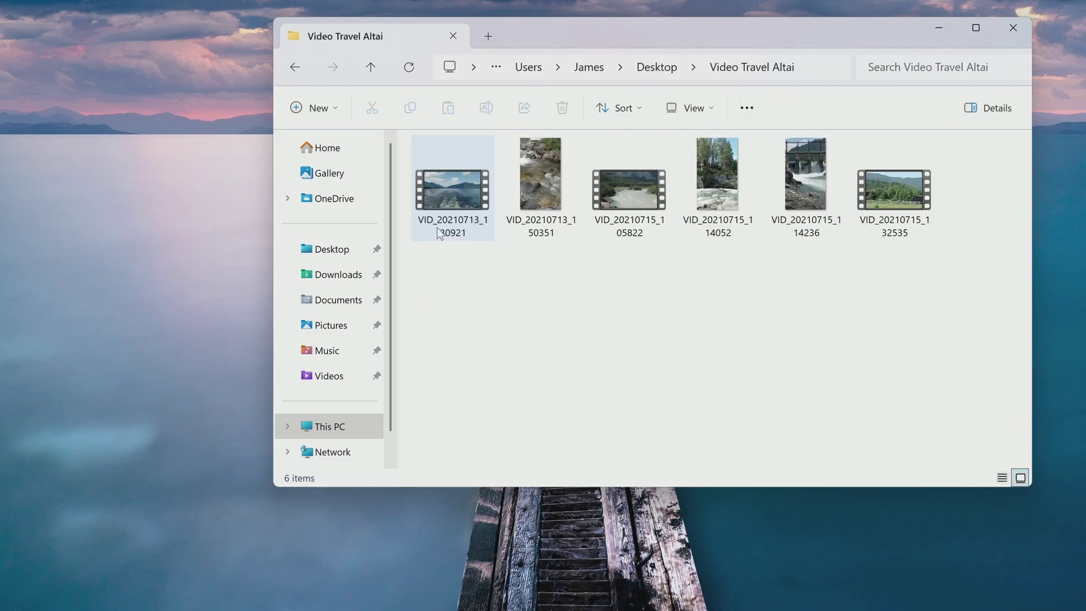
left_click(460, 201)
double_click(457, 199)
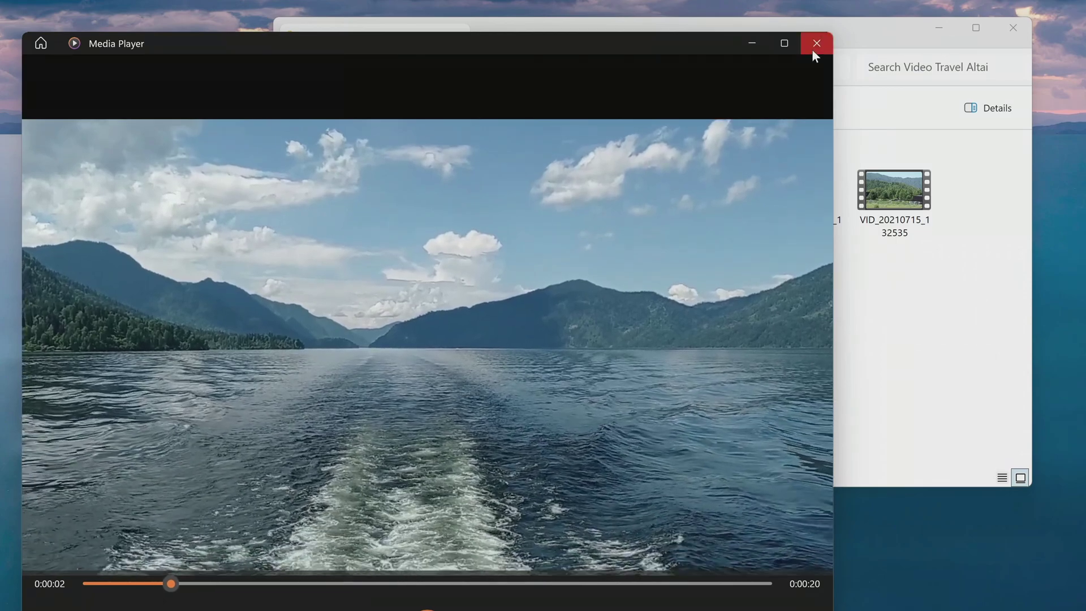
left_click(815, 44)
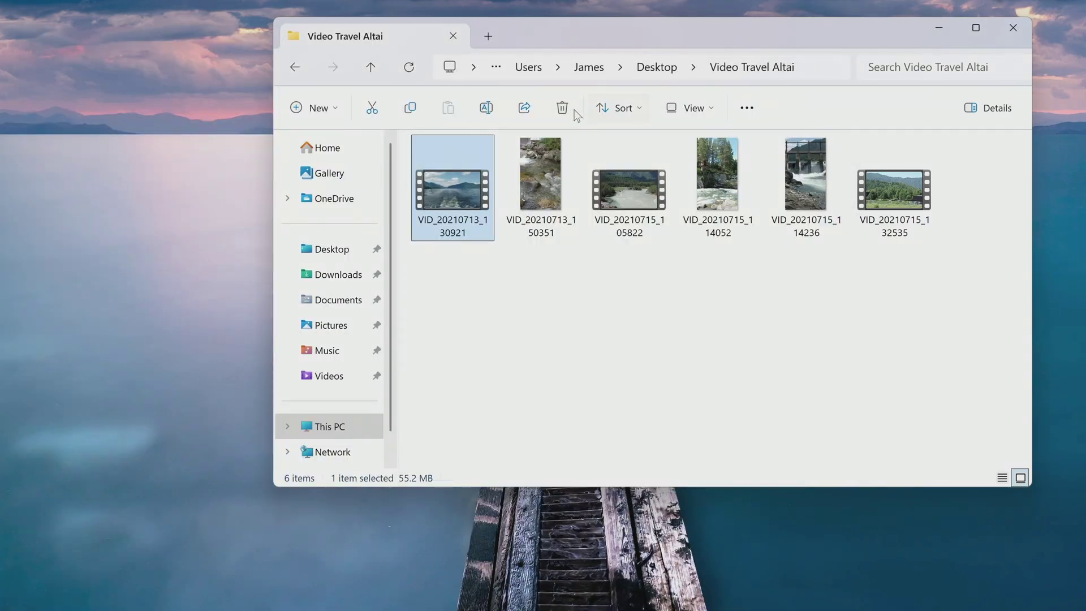
Open the 3. formatting notes in For flash drive, then close Notepad and File Explorer
left_click(372, 67)
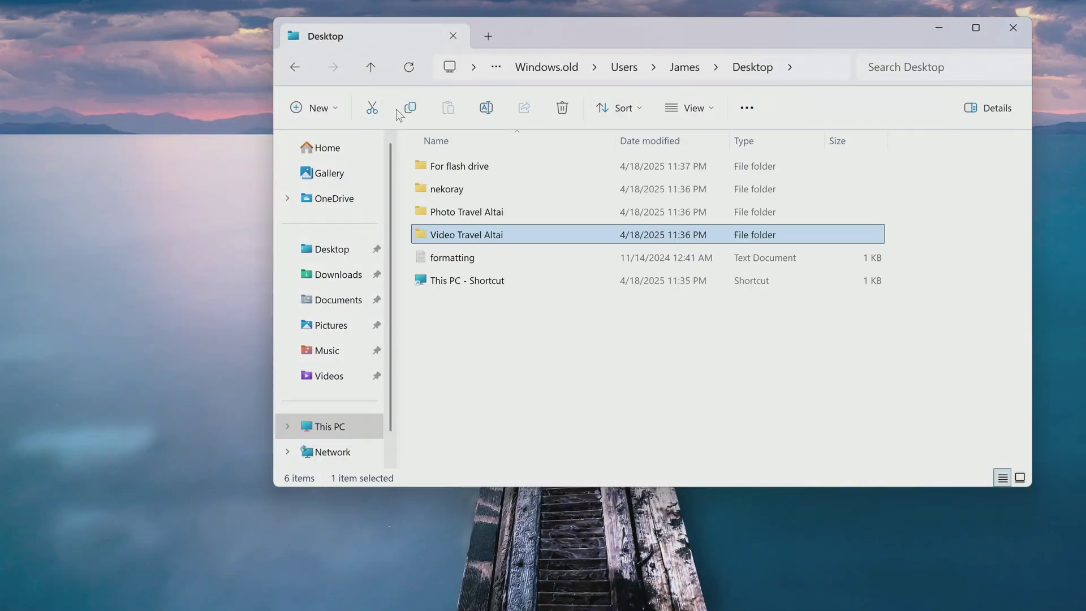
double_click(433, 166)
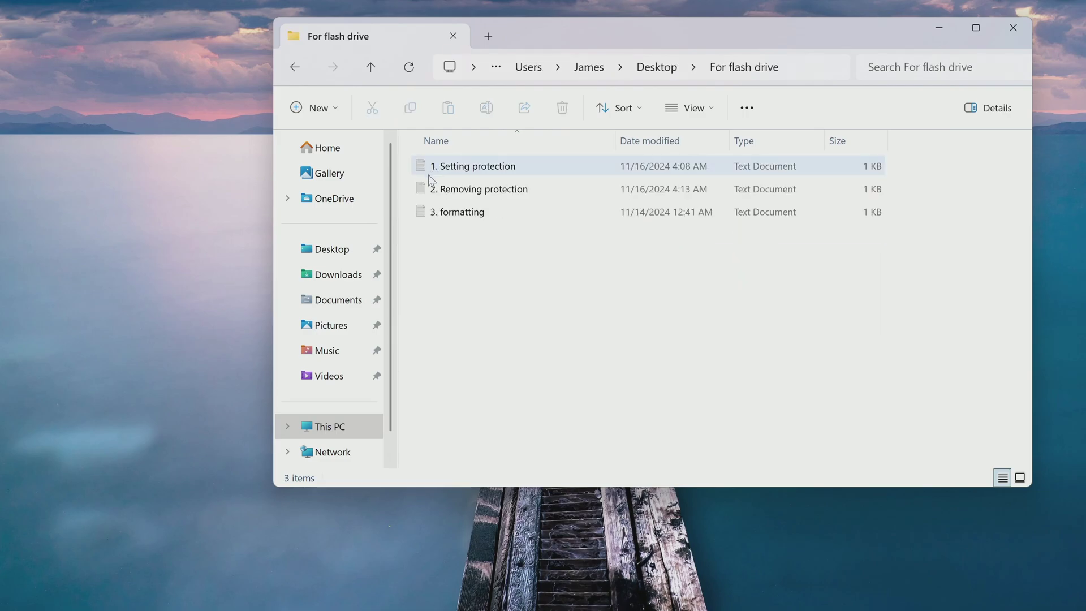
double_click(435, 211)
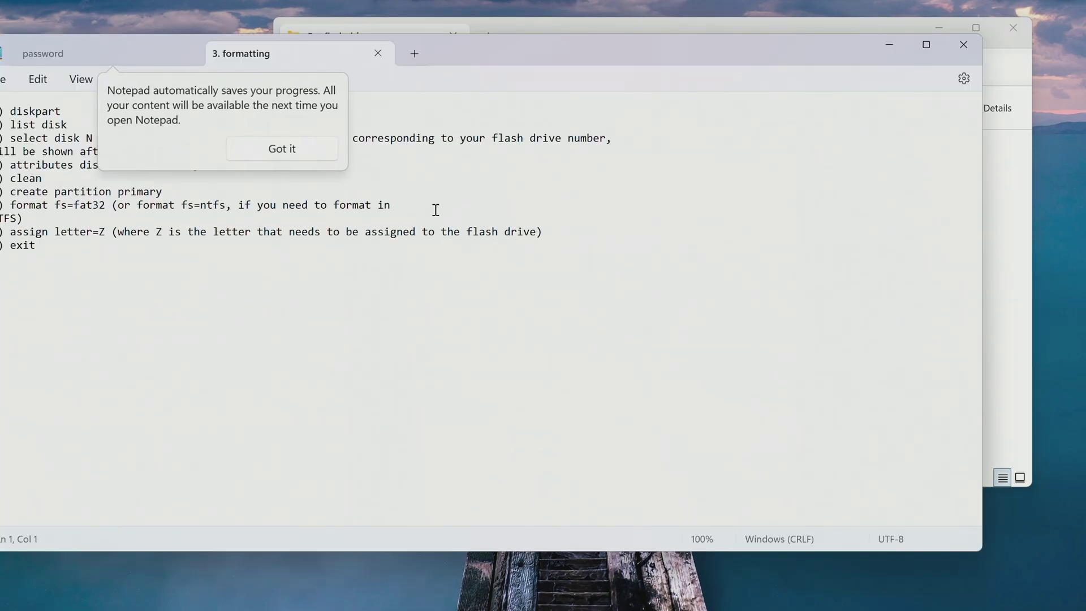
left_click(447, 187)
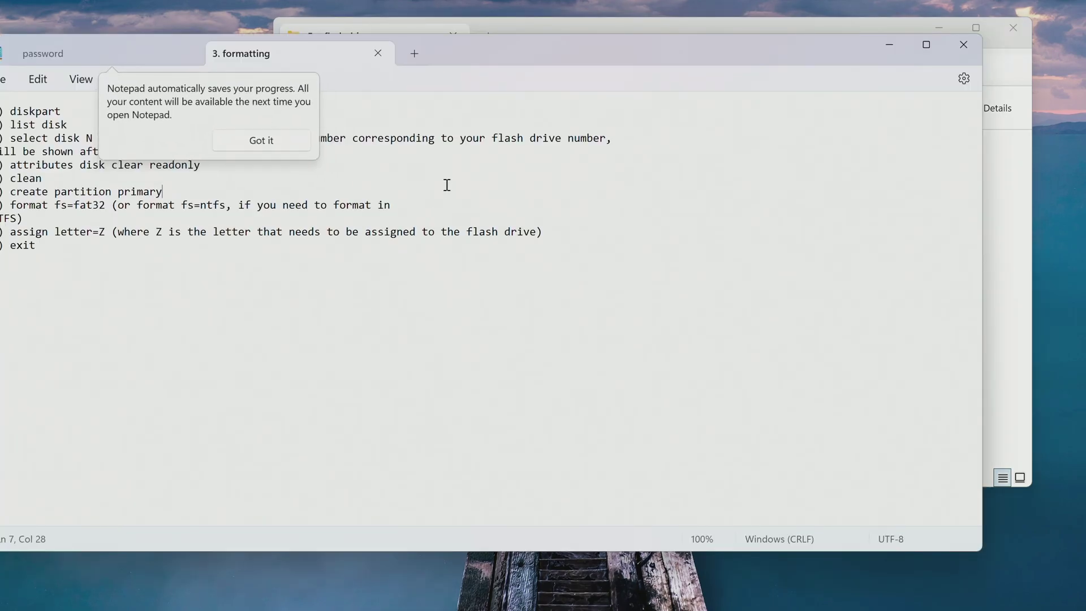
left_click(964, 49)
left_click(1013, 28)
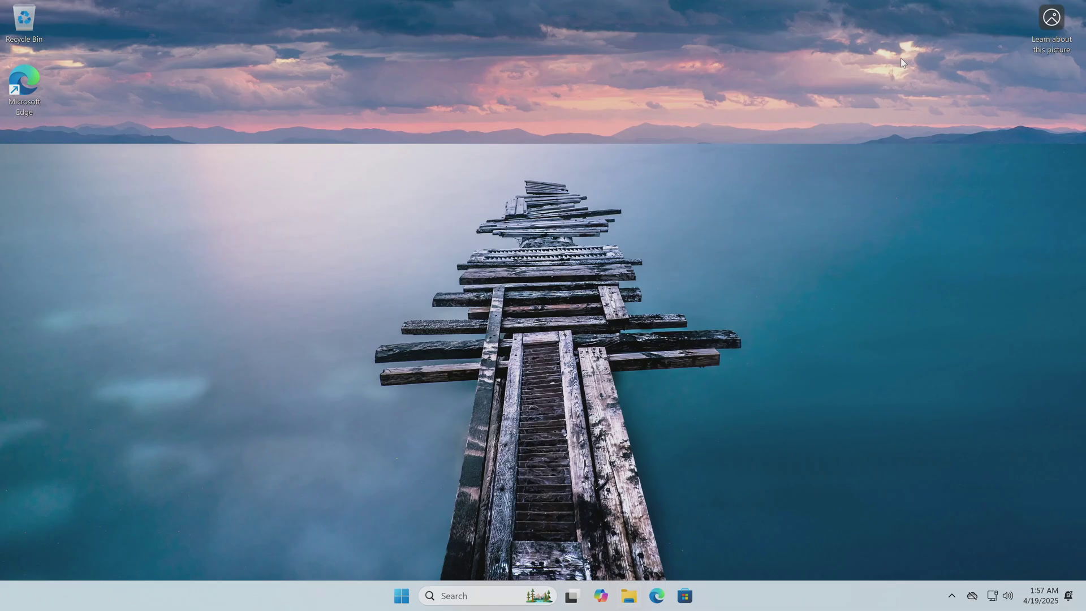